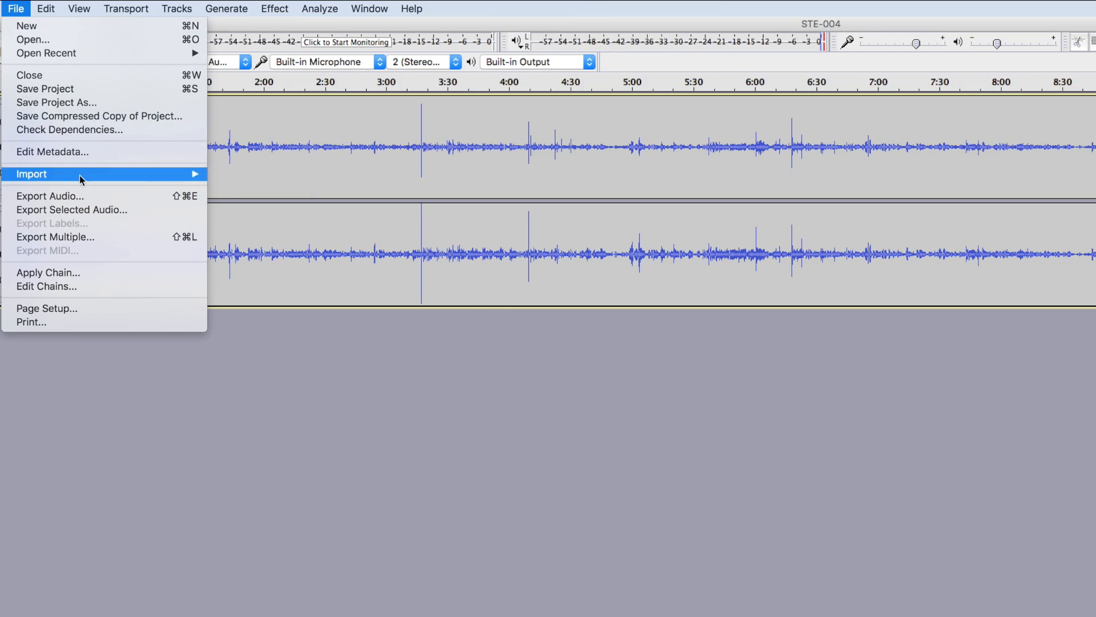
# Step: Start an audio export of the STE-004 project
pyautogui.click(83, 198)
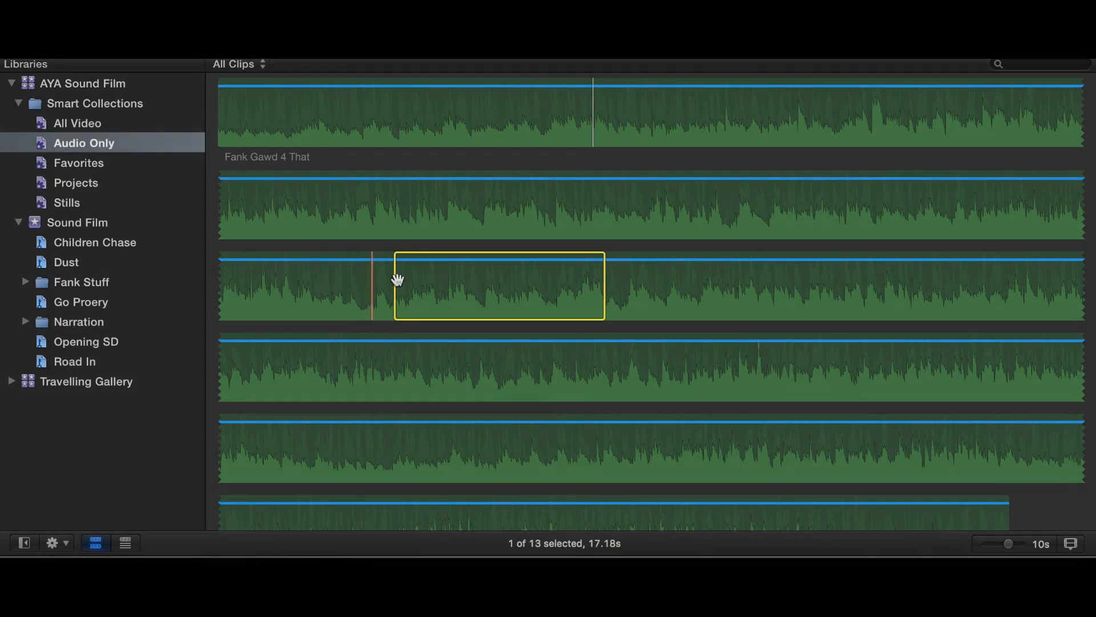
# Step: In Final Cut Pro, lower the 1094 BUZZ TRACK BACKGROUND clip's volume to about -13 dB and play it from its start
pyautogui.moveTo(400, 279)
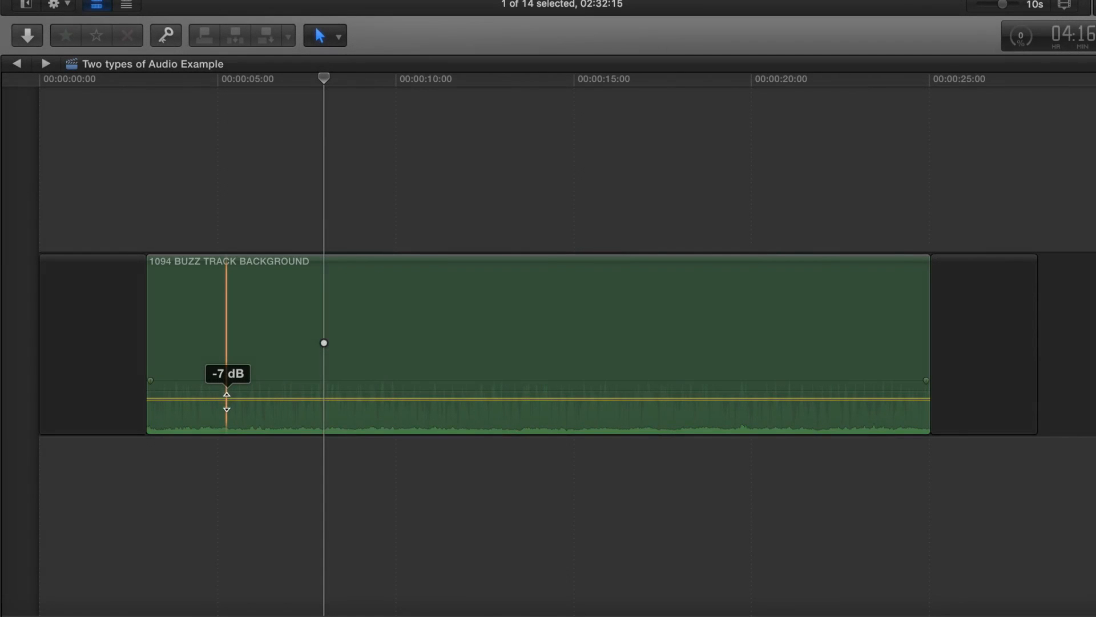
pyautogui.moveTo(227, 399); pyautogui.dragTo(224, 405)
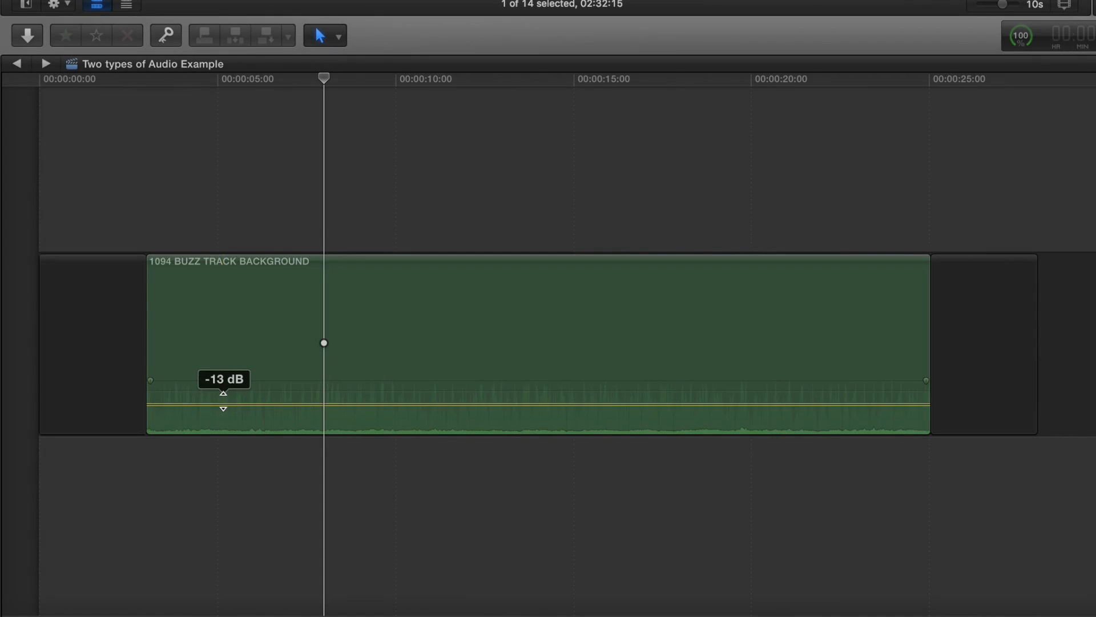
pyautogui.click(153, 441)
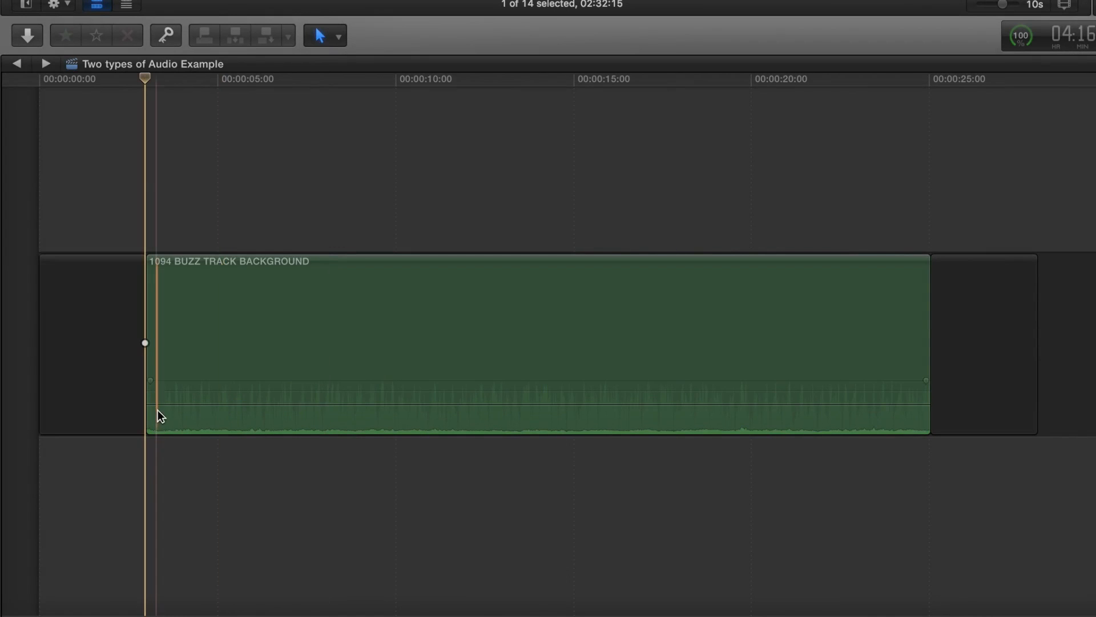
pyautogui.press('space')
# Step: Raise the 1094 BUZZ TRACK BACKGROUND clip's volume to 12 dB, play it and show the audio meters
pyautogui.moveTo(166, 406)
pyautogui.mouseDown()
pyautogui.moveTo(172, 393)
pyautogui.moveTo(175, 413)
pyautogui.mouseUp()
pyautogui.moveTo(112, 493); pyautogui.dragTo(111, 492)
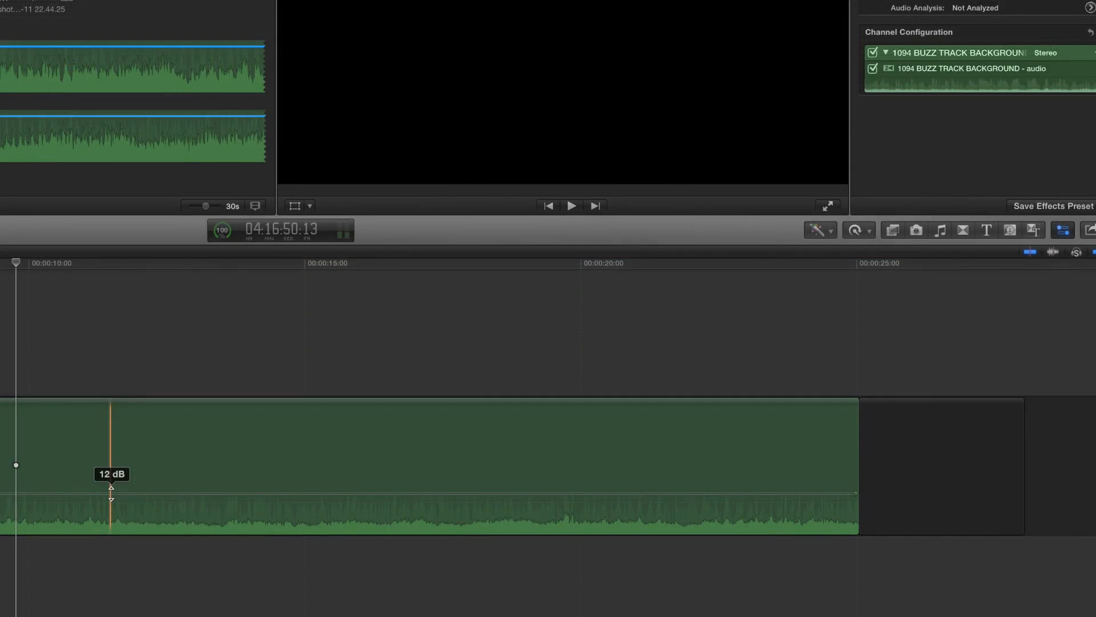
pyautogui.press('space')
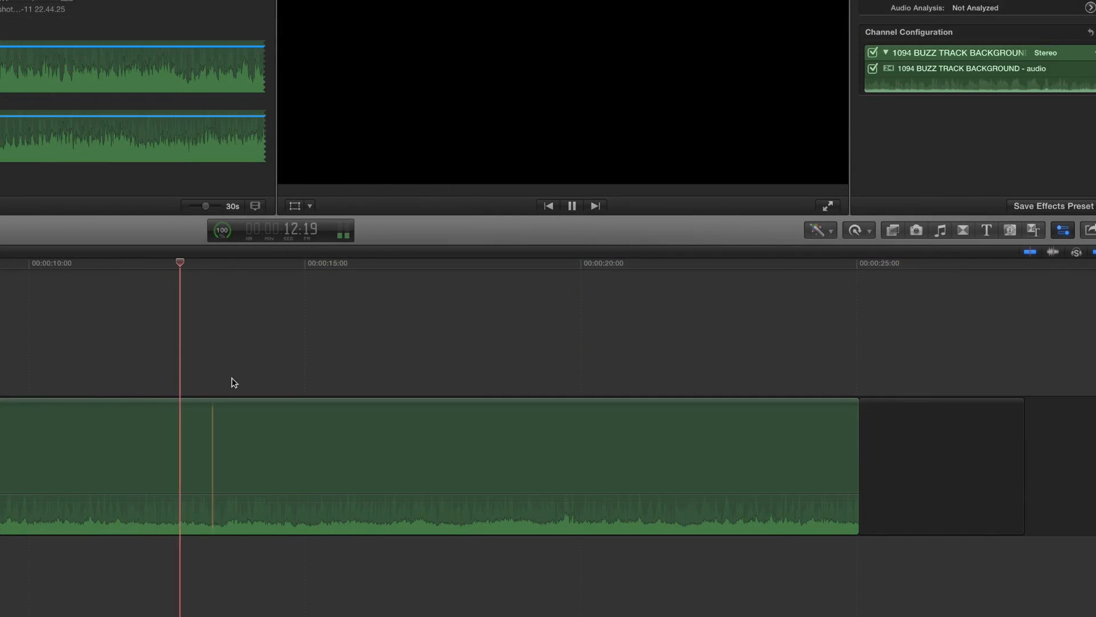
pyautogui.click(342, 236)
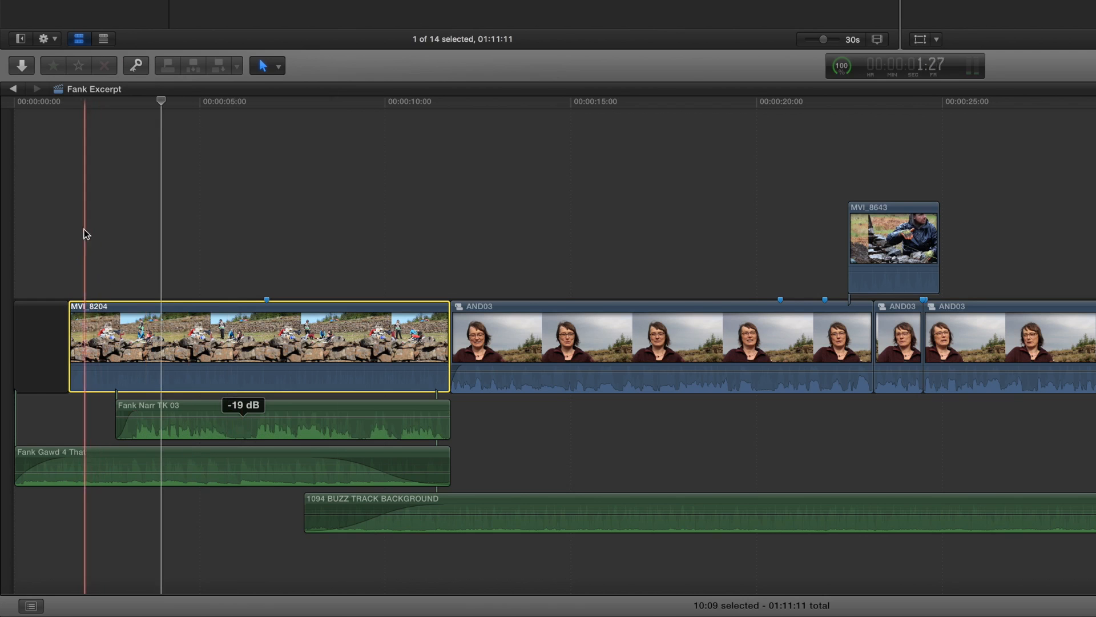
# Step: Lower the volume of the Fank Narr TK 03 narration clip beneath MVI_8204 in the Fank Excerpt timeline
pyautogui.click(75, 225)
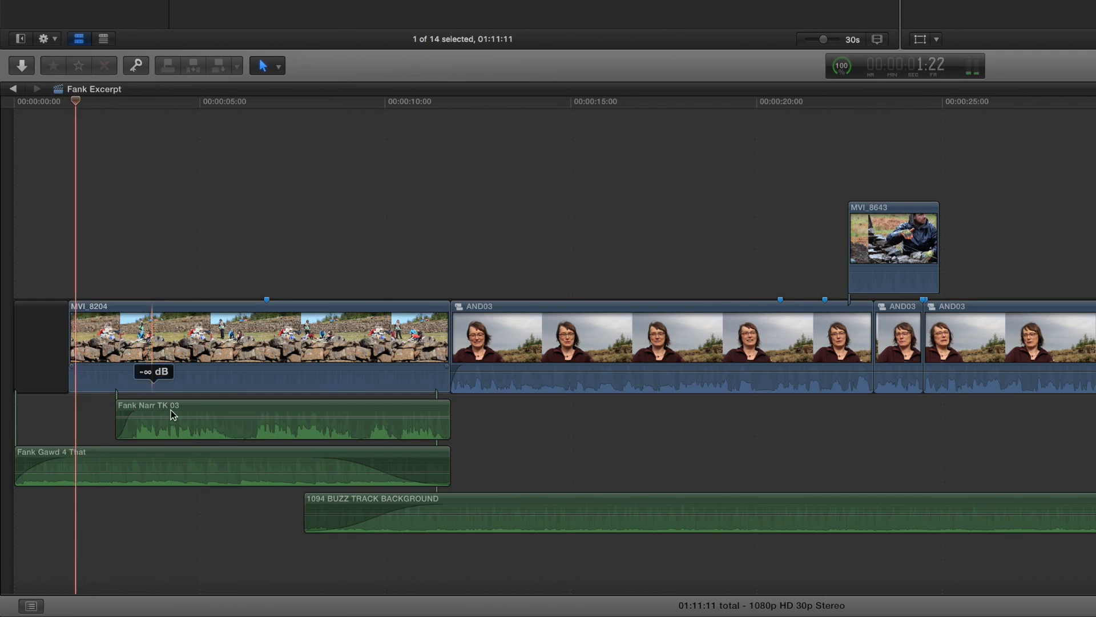
pyautogui.moveTo(211, 417); pyautogui.dragTo(214, 422)
pyautogui.moveTo(214, 424); pyautogui.dragTo(216, 429)
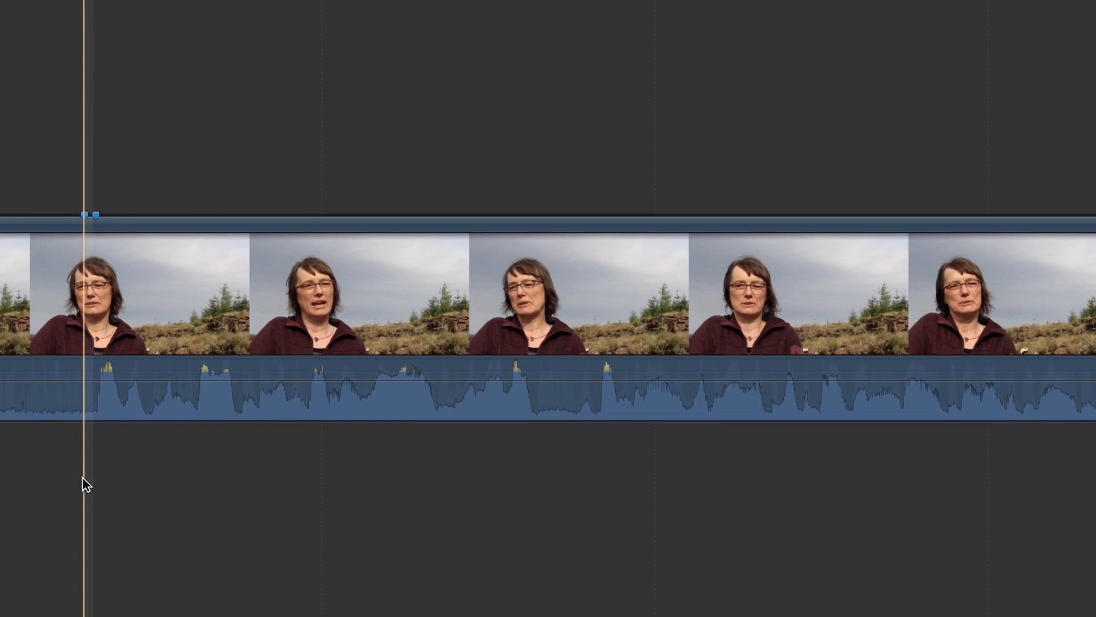
# Step: Add two volume keyframes to the AND03 clip at the two markers just before the loud passage
pyautogui.click(83, 477)
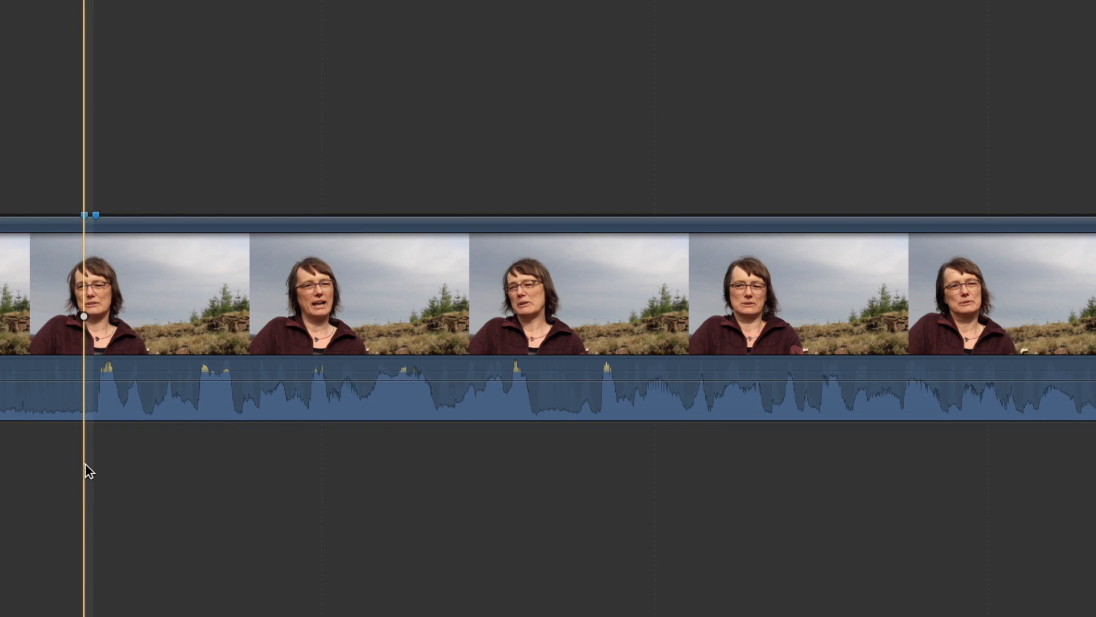
pyautogui.moveTo(84, 381); pyautogui.dragTo(85, 383)
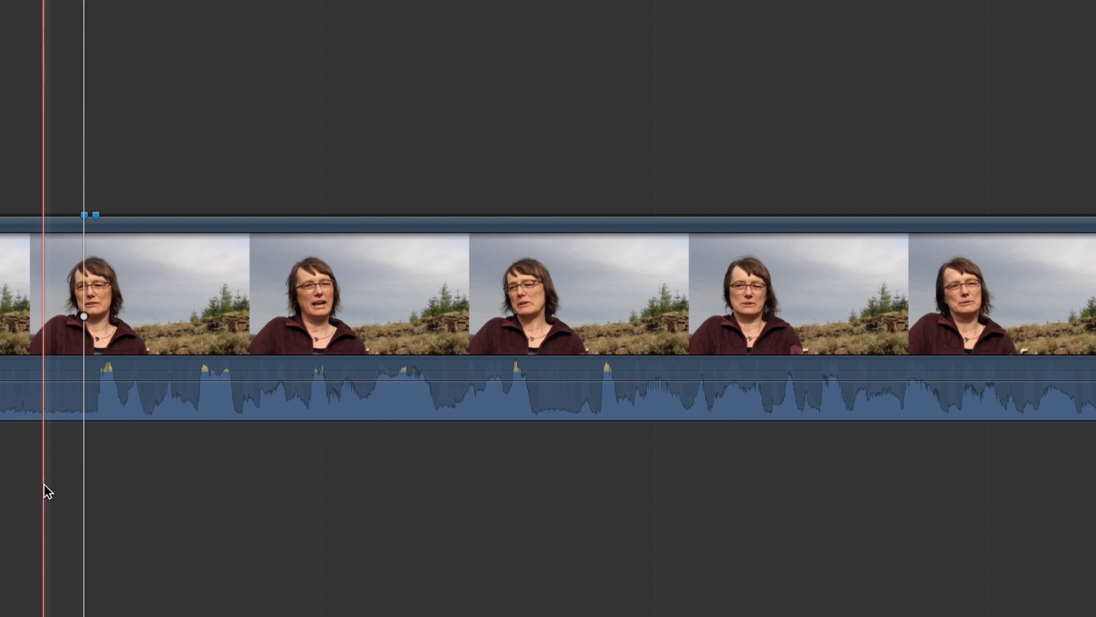
pyautogui.hscroll(-5, 48, 486)
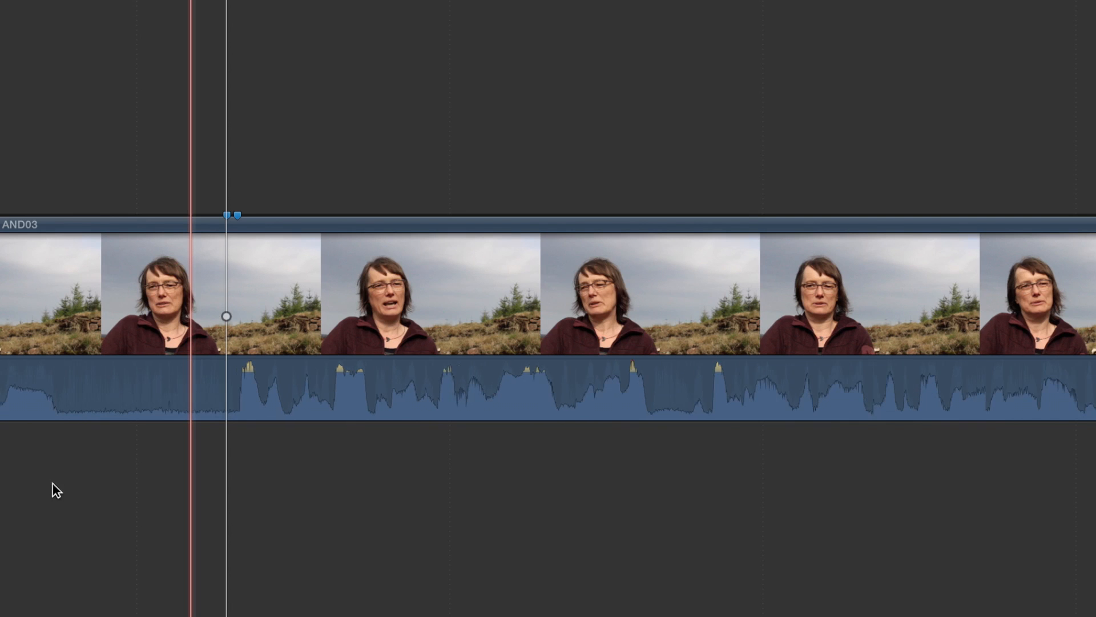
pyautogui.keyDown('alt'); pyautogui.click(227, 379); pyautogui.keyUp('alt')
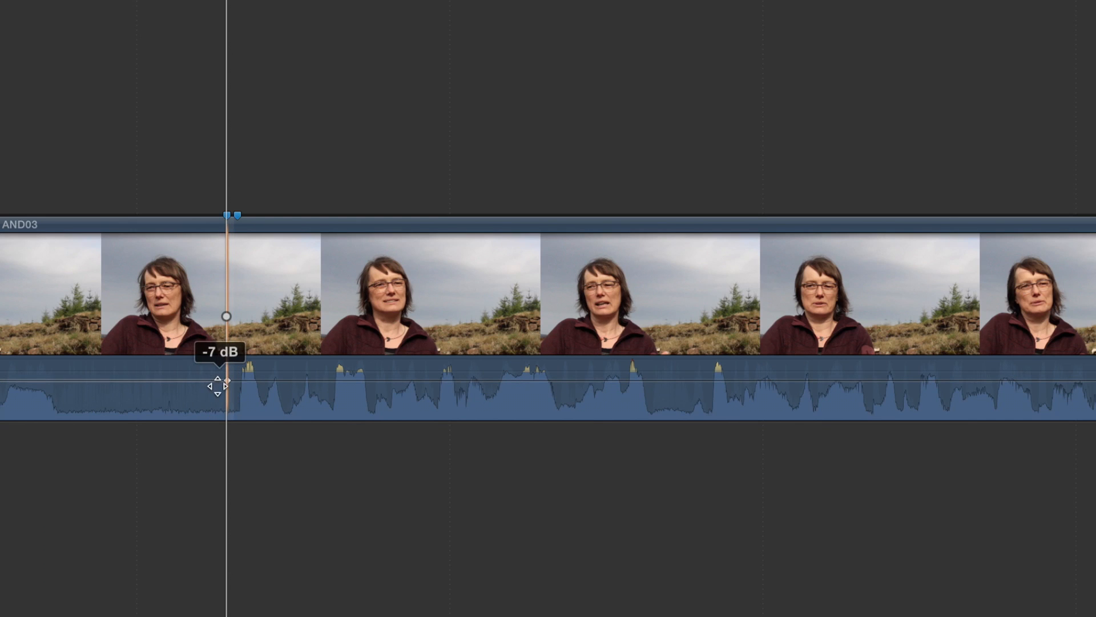
pyautogui.keyDown('alt'); pyautogui.click(238, 380); pyautogui.keyUp('alt')
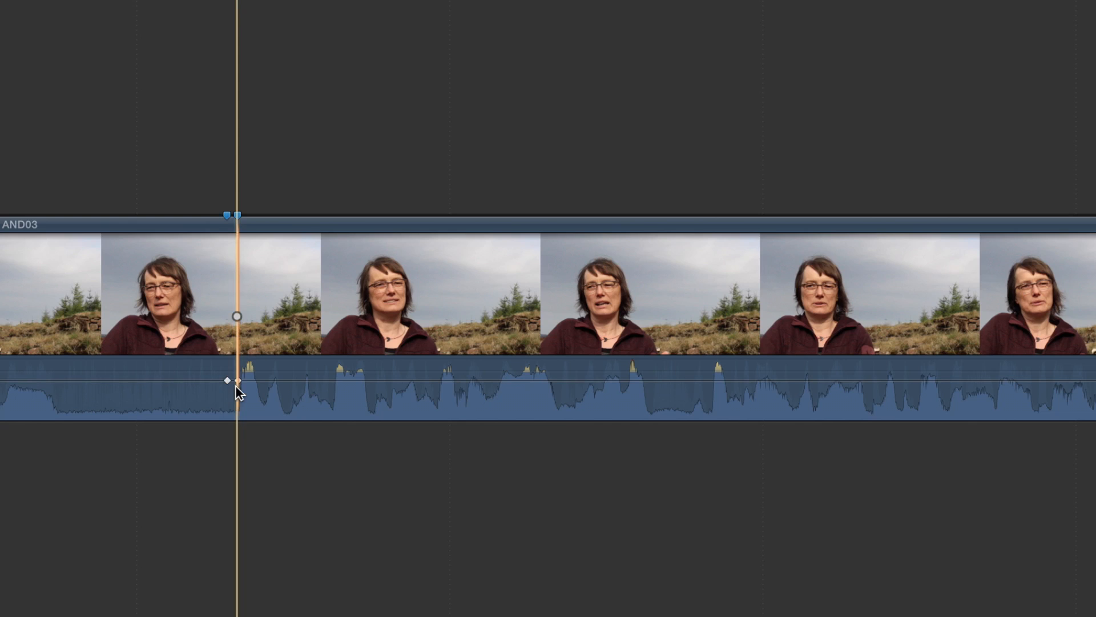
# Step: Add two closing volume keyframes after the passage's last loud peak and lower the AND03 level between the two keyframe pairs
pyautogui.click(731, 447)
pyautogui.keyDown('alt'); pyautogui.click(729, 380); pyautogui.keyUp('alt')
pyautogui.click(746, 419)
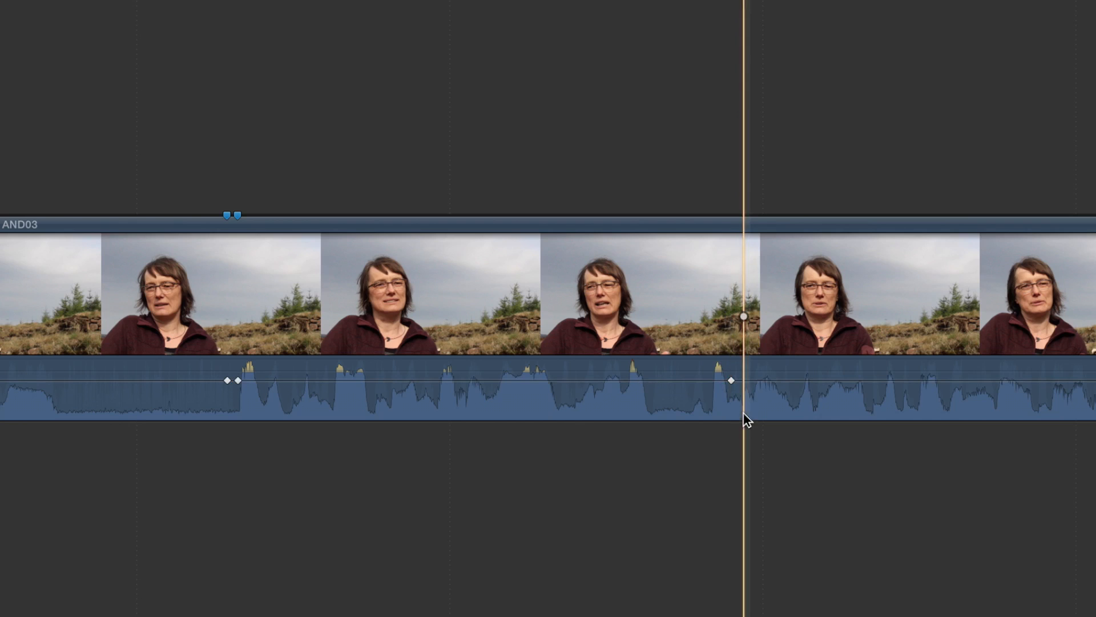
pyautogui.keyDown('alt'); pyautogui.click(745, 380); pyautogui.keyUp('alt')
pyautogui.keyDown('alt'); pyautogui.click(512, 379); pyautogui.keyUp('alt')
pyautogui.moveTo(511, 379); pyautogui.dragTo(512, 383)
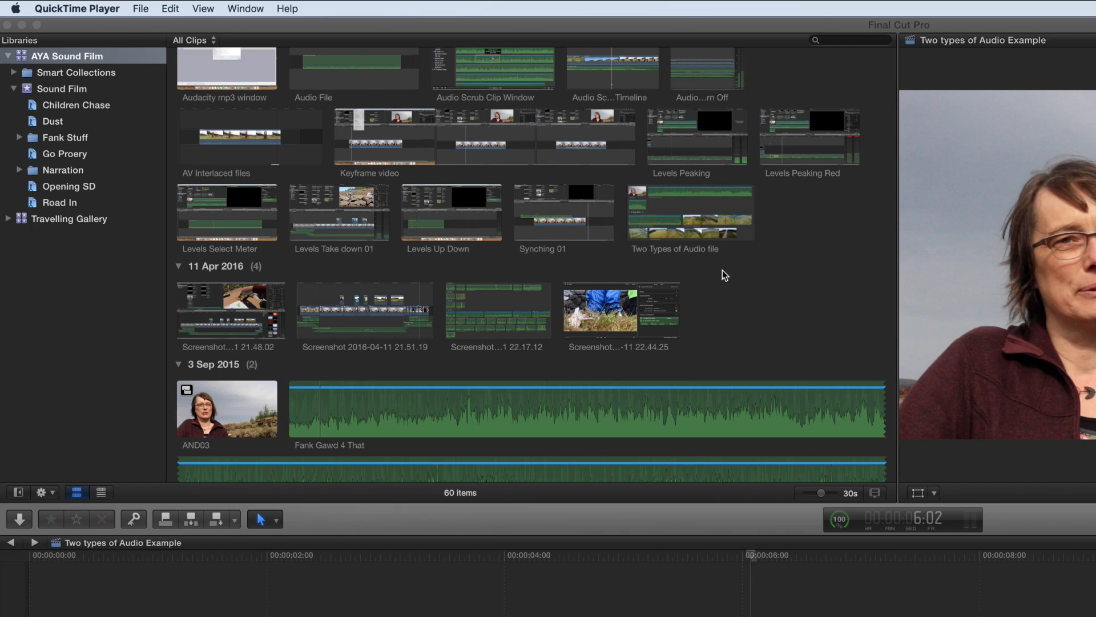
# Step: Select the Levels Peaking Red clip and the Fank Gawd 4 That audio together in the browser and bring up the clip commands
pyautogui.click(787, 163)
pyautogui.click(822, 147)
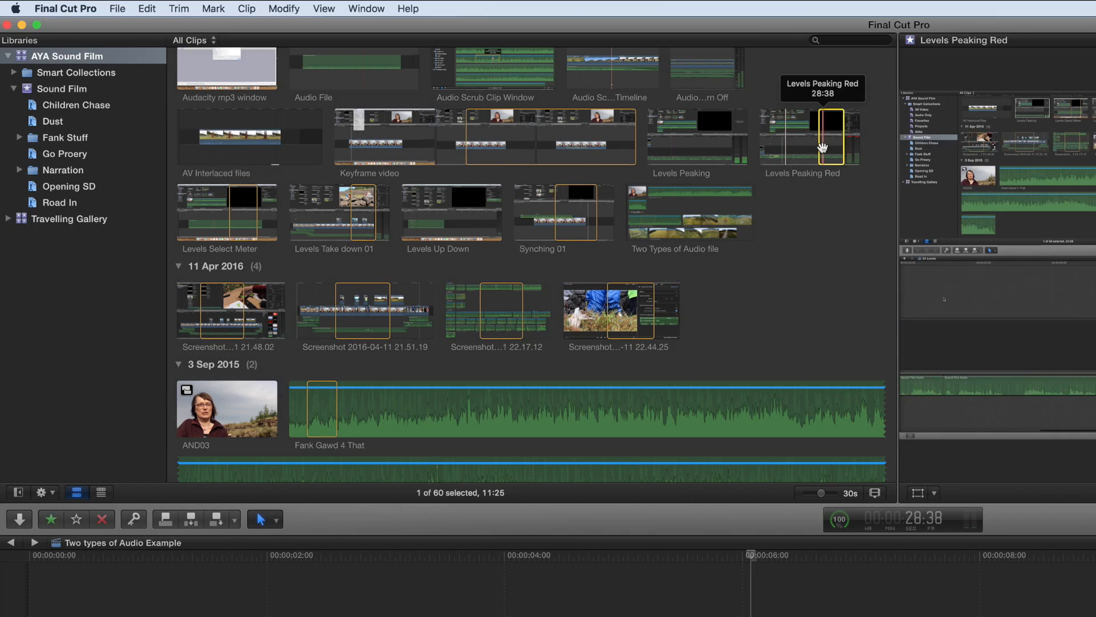
pyautogui.keyDown('super'); pyautogui.click(323, 407); pyautogui.keyUp('super')
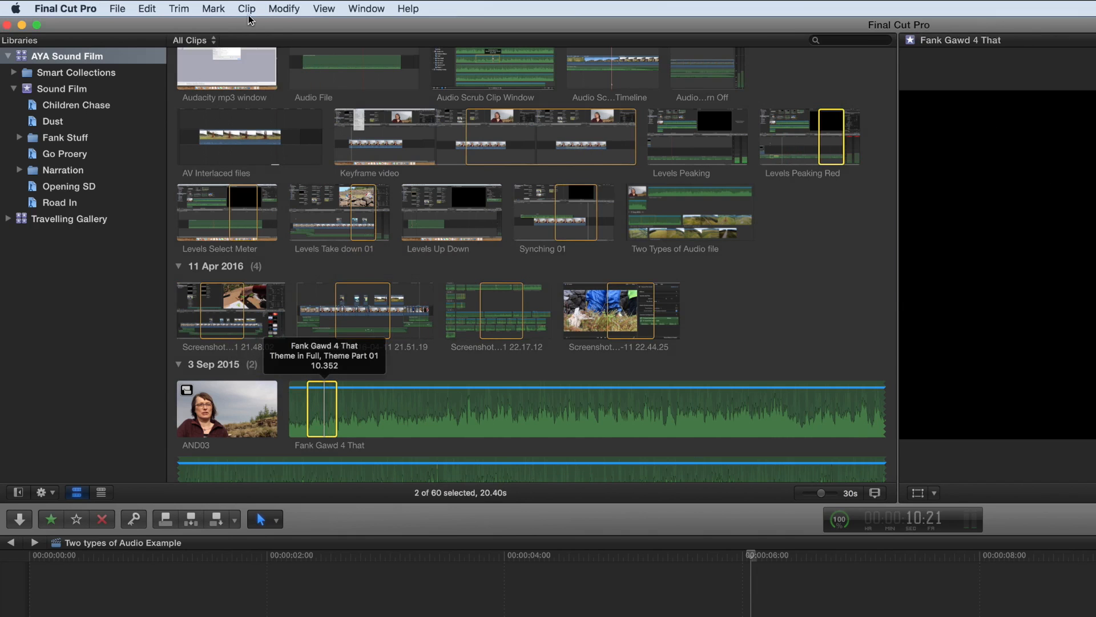
pyautogui.click(247, 9)
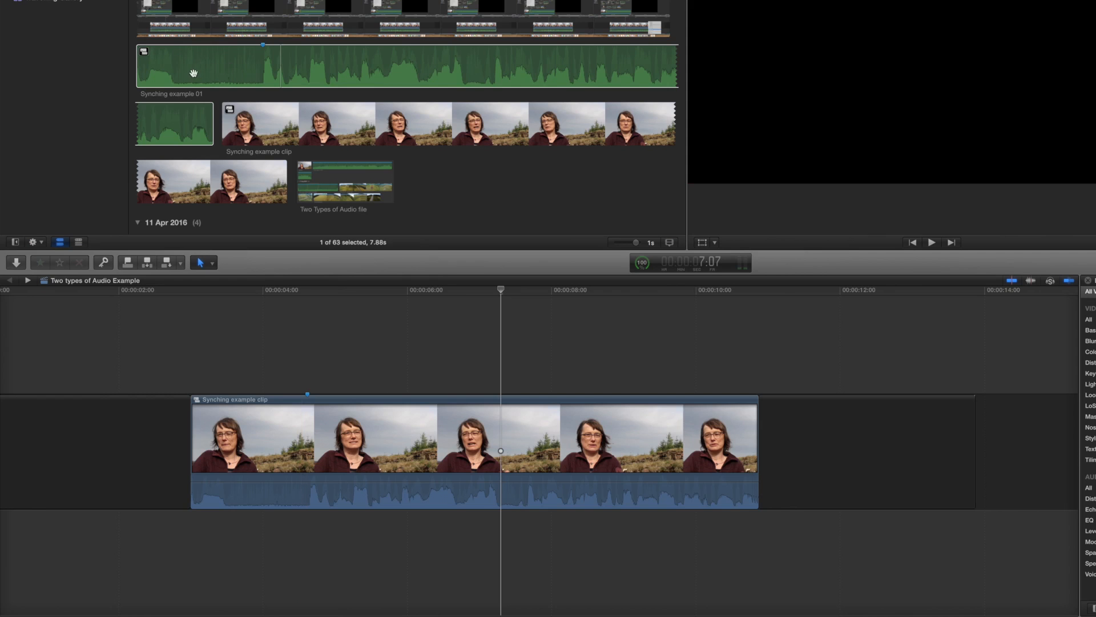
# Step: Place the Synching example 01 audio beneath the Synching example clip in the timeline, roughly aligned with its start
pyautogui.click(157, 74)
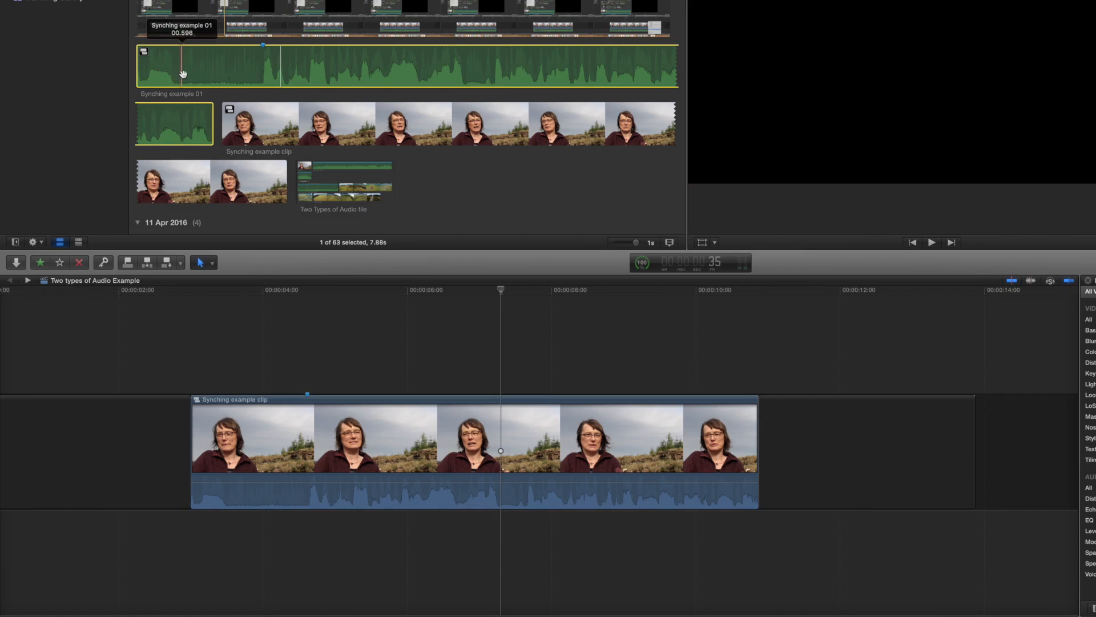
pyautogui.click(261, 75)
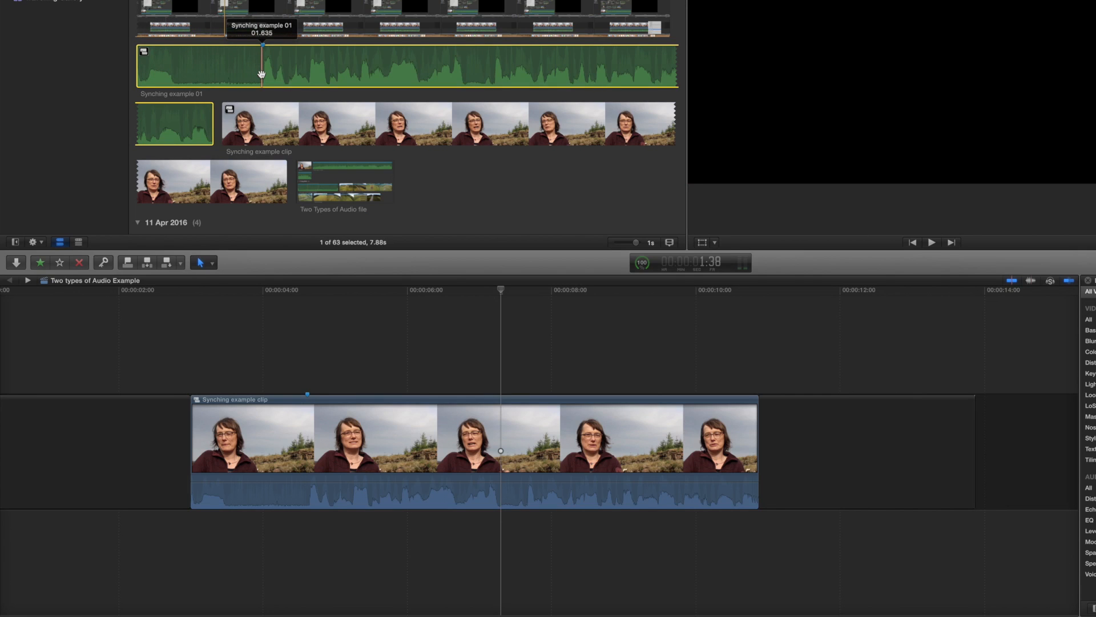
pyautogui.moveTo(261, 80); pyautogui.dragTo(188, 554)
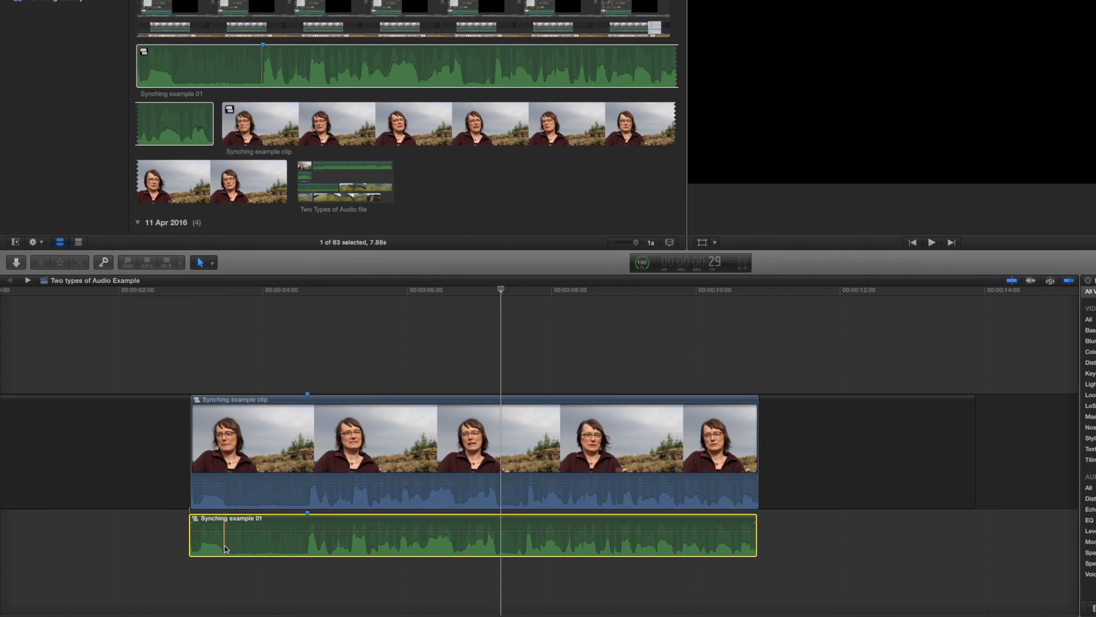
# Step: Nudge the Synching example 01 audio earlier and later until its waveform lines up with the Synching example clip's waveform
pyautogui.press(',')
pyautogui.press(',')
pyautogui.press(',')
pyautogui.press(',')
pyautogui.press(',')
pyautogui.press(',')
pyautogui.press(',')
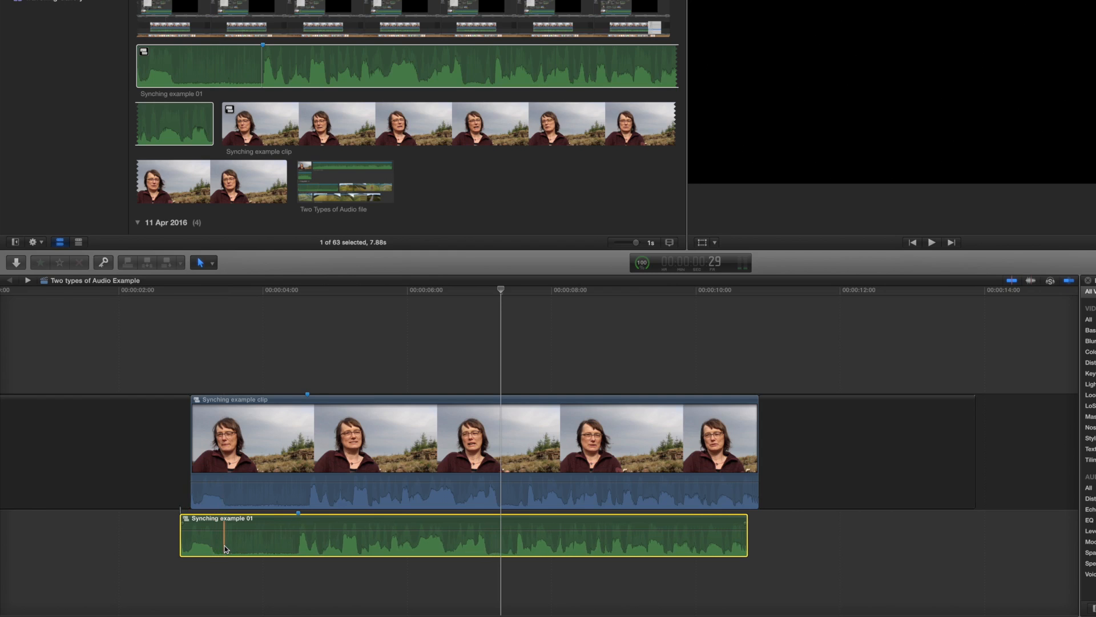
pyautogui.press(',')
pyautogui.press('.')
pyautogui.press('.')
pyautogui.press('.')
pyautogui.press('.')
pyautogui.press('.')
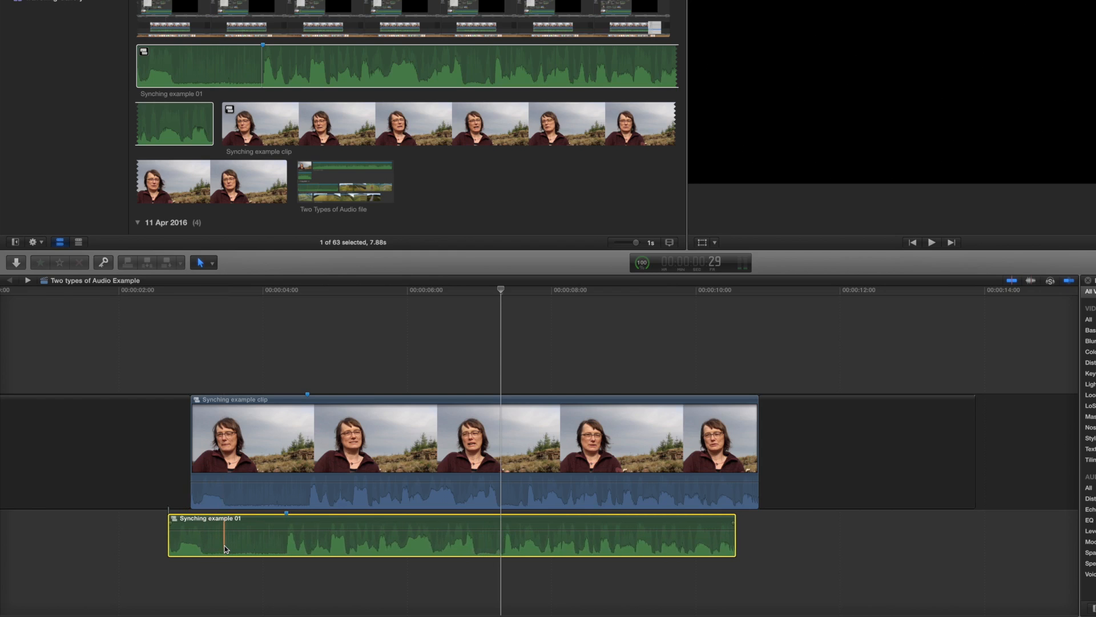
pyautogui.press('.')
pyautogui.press('.')
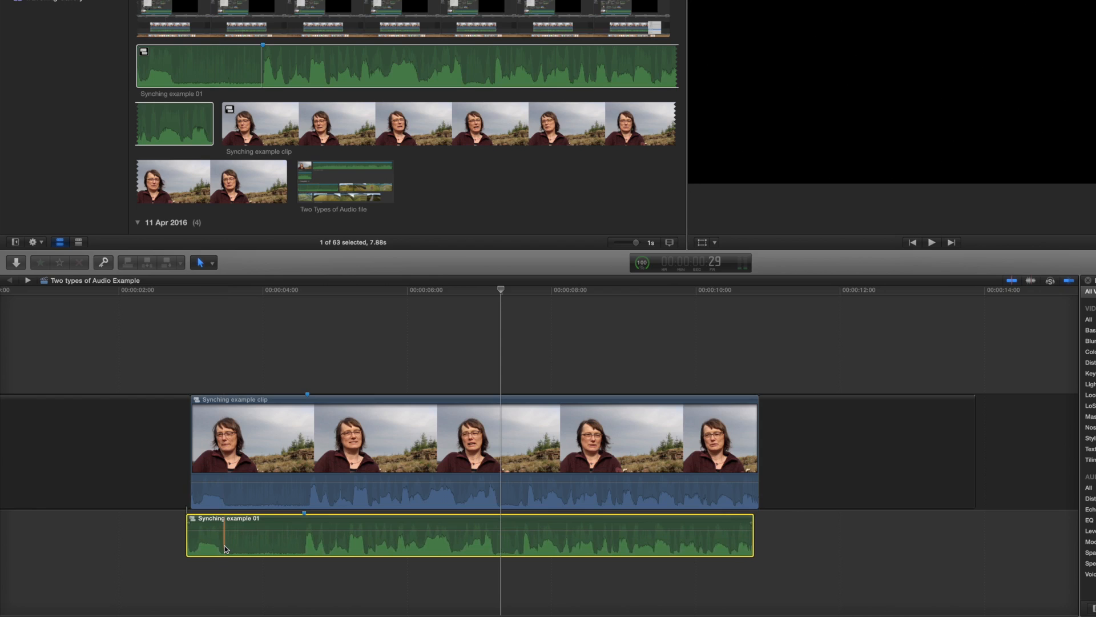
pyautogui.press(',')
pyautogui.press(',')
pyautogui.press(',')
pyautogui.press(',')
pyautogui.press(',')
pyautogui.press(',')
pyautogui.press(',')
pyautogui.press(',')
pyautogui.press(',')
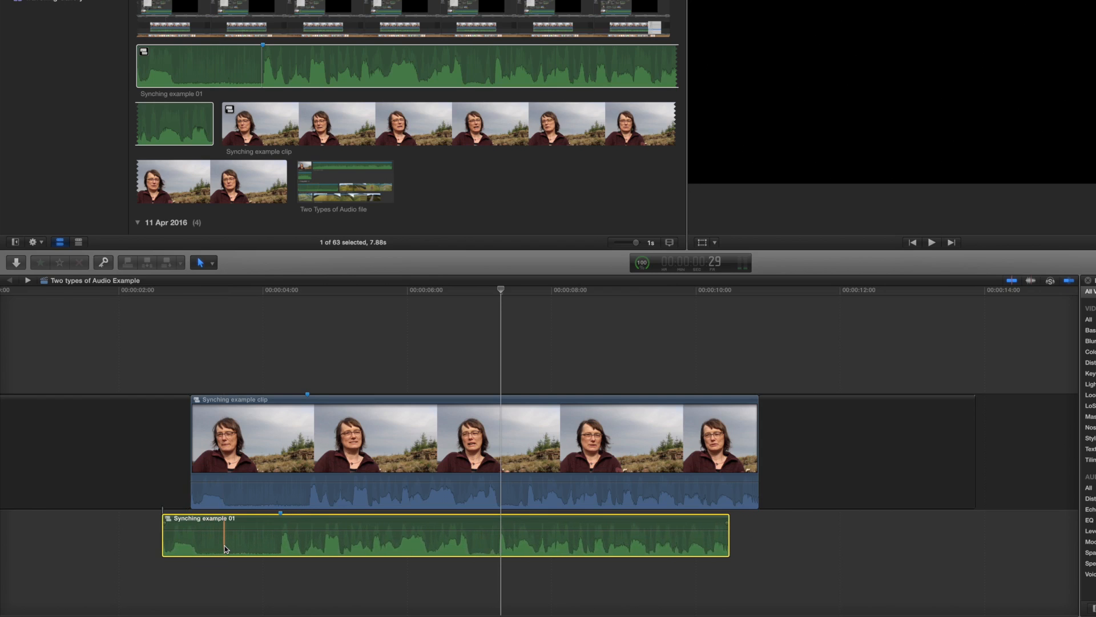
pyautogui.press('.')
pyautogui.press('.')
pyautogui.press('.')
pyautogui.press('.')
pyautogui.press('.')
pyautogui.press('.')
pyautogui.press('.')
pyautogui.press('.')
pyautogui.press('.')
pyautogui.press('.')
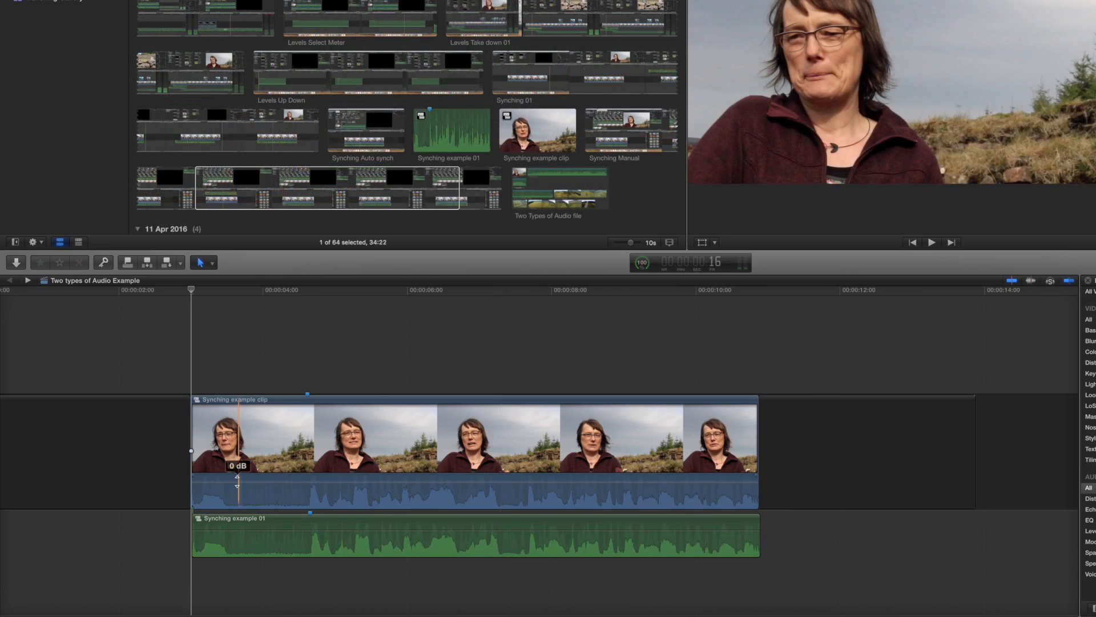
# Step: Silence the Synching example clip's own camera audio by lowering its volume to the minimum, and play back the synced result
pyautogui.moveTo(238, 483); pyautogui.dragTo(235, 509)
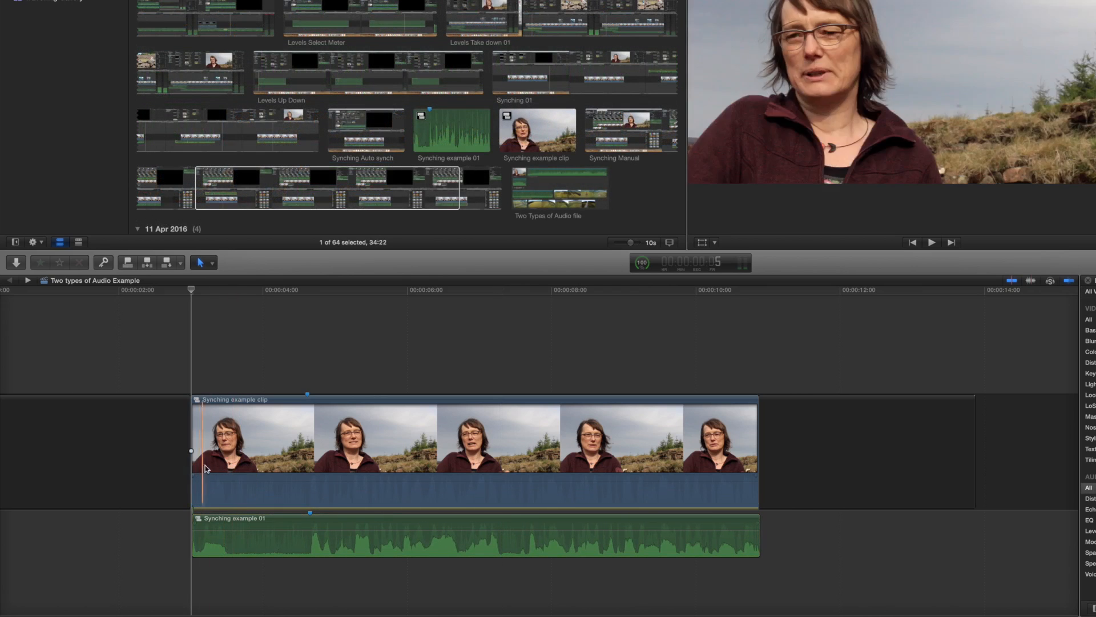
pyautogui.press('space')
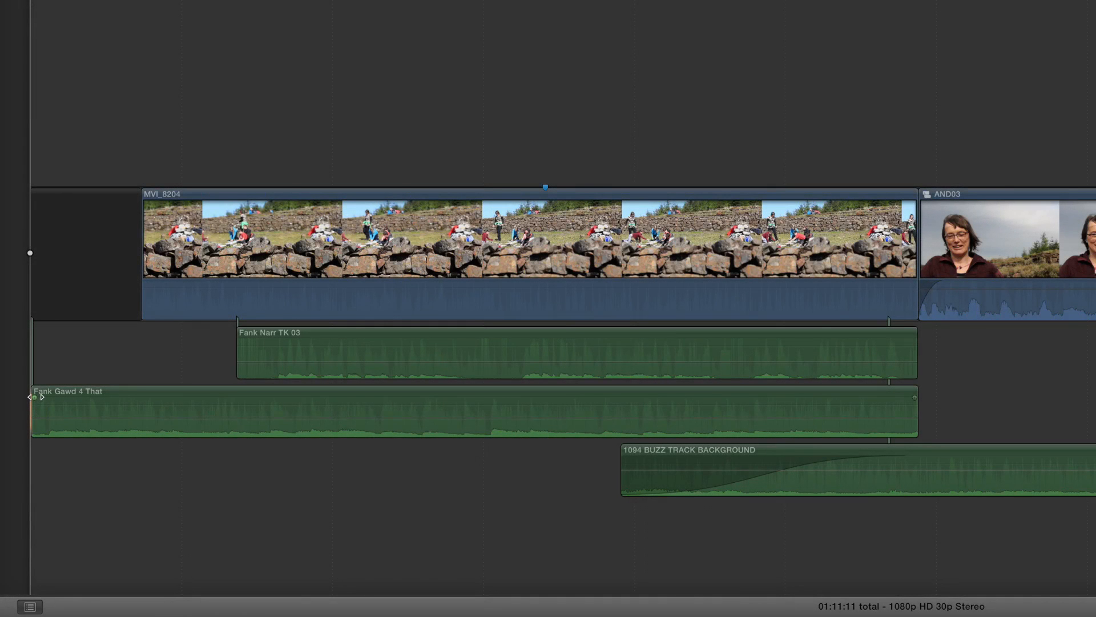
# Step: Fade Fank Gawd 4 That in until just after MVI_8204 begins and fade it out from where 1094 BUZZ TRACK BACKGROUND starts
pyautogui.moveTo(35, 397); pyautogui.dragTo(134, 411)
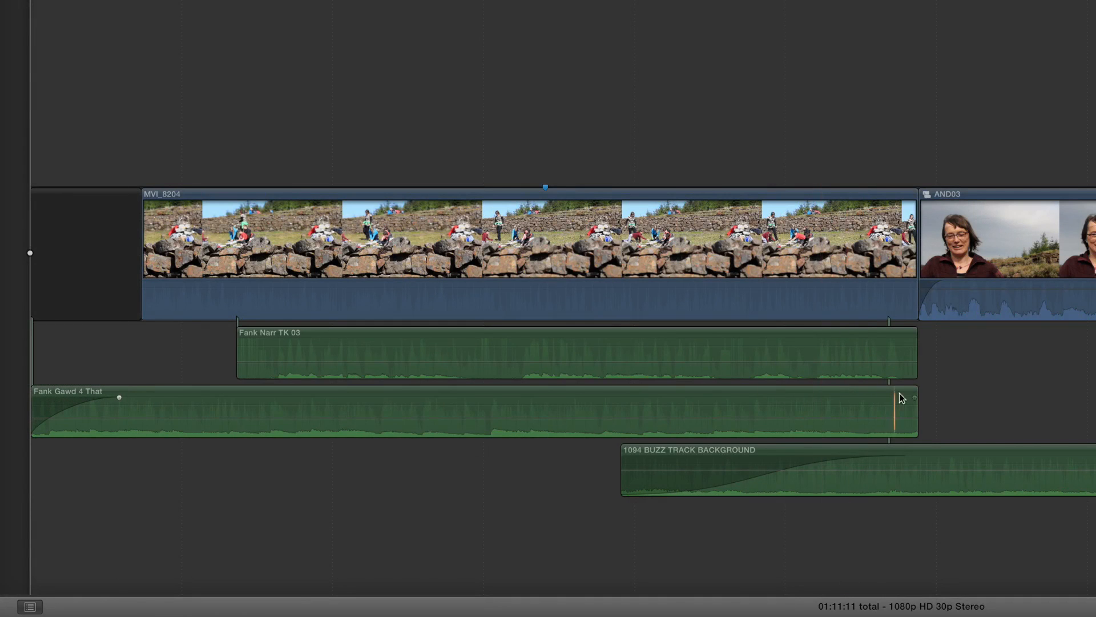
pyautogui.moveTo(119, 397); pyautogui.dragTo(13, 397)
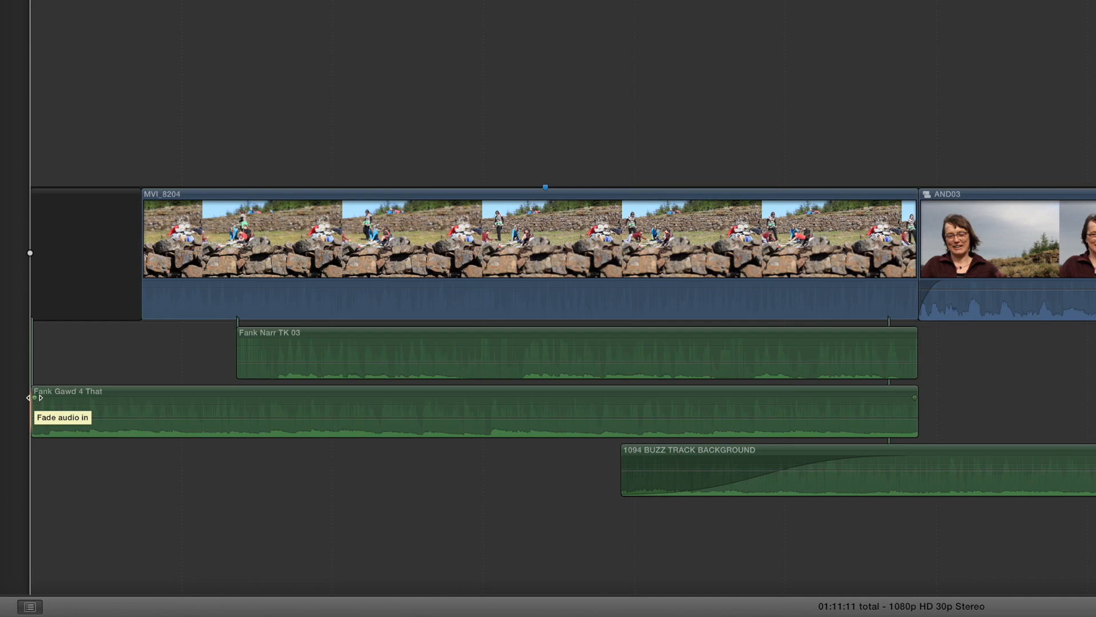
pyautogui.moveTo(34, 398); pyautogui.dragTo(176, 404)
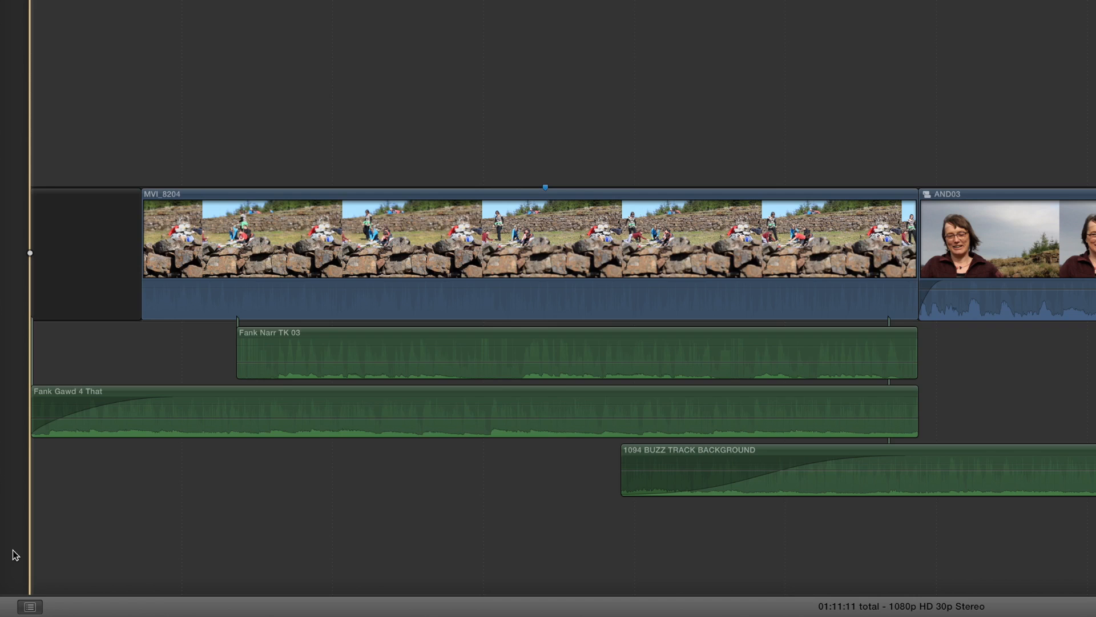
pyautogui.press('space')
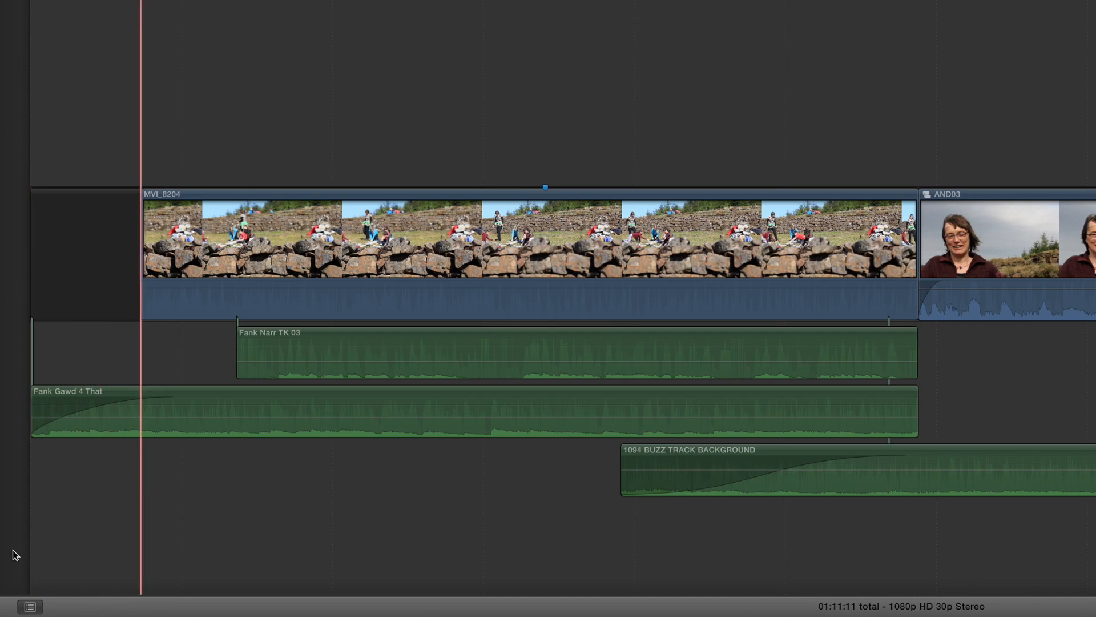
pyautogui.press('space')
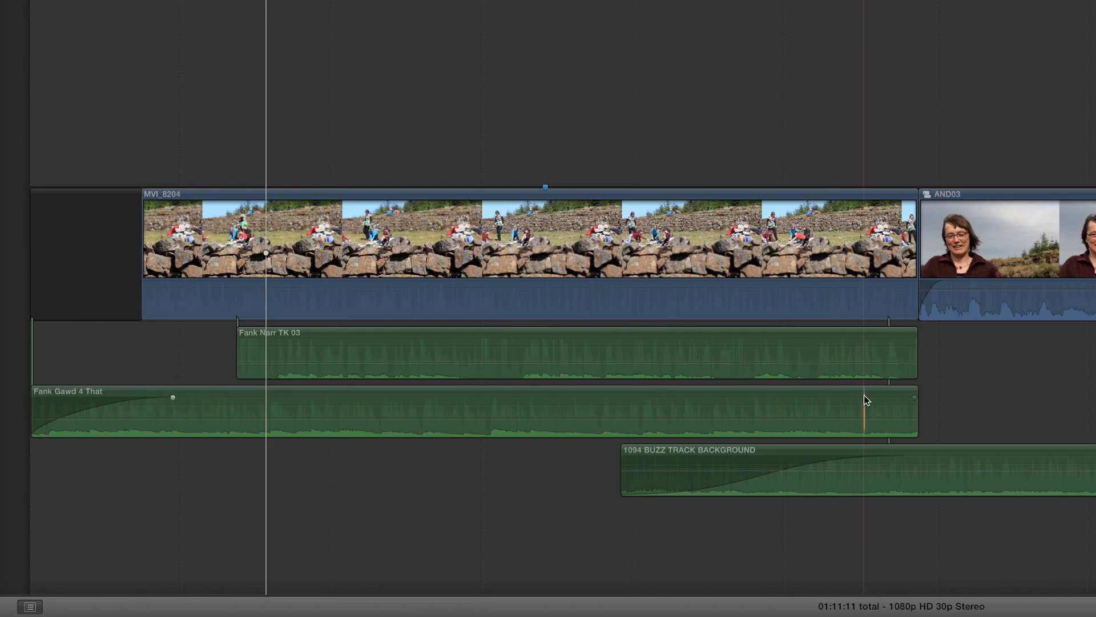
pyautogui.moveTo(916, 399); pyautogui.dragTo(621, 403)
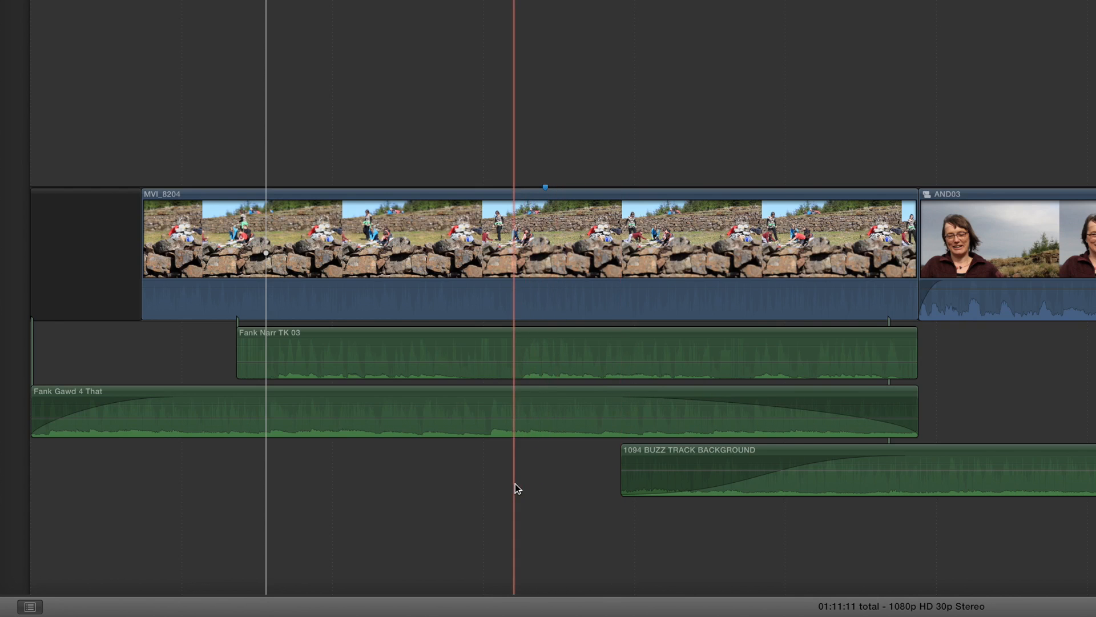
# Step: Play back the faded section and examine the fade-in curve shapes available for Fank Gawd 4 That
pyautogui.press('space')
pyautogui.press('space')
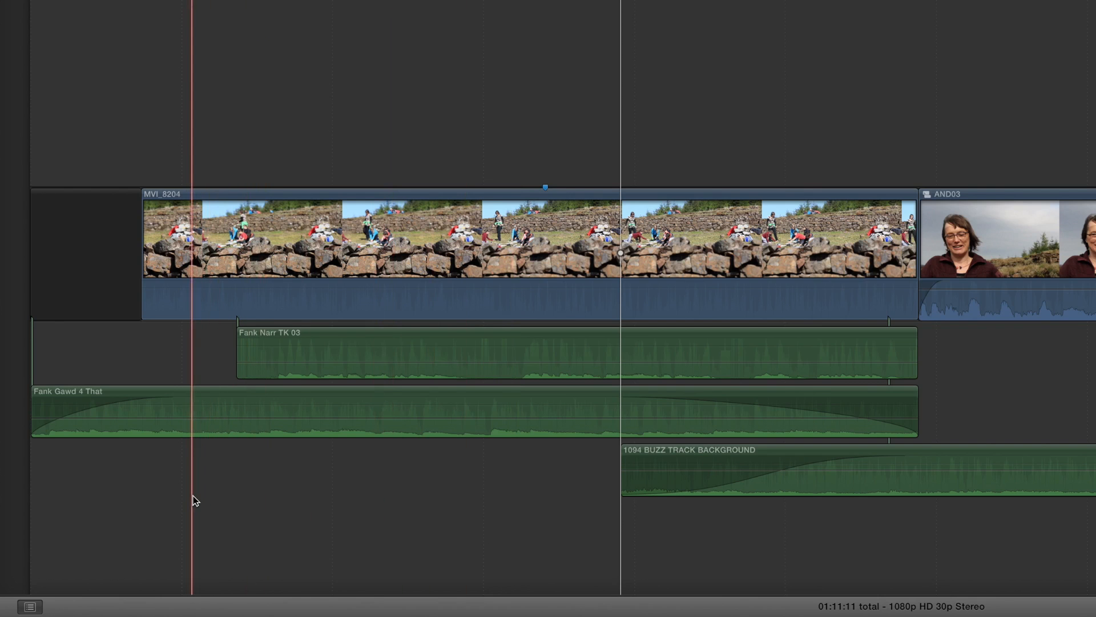
pyautogui.moveTo(174, 398)
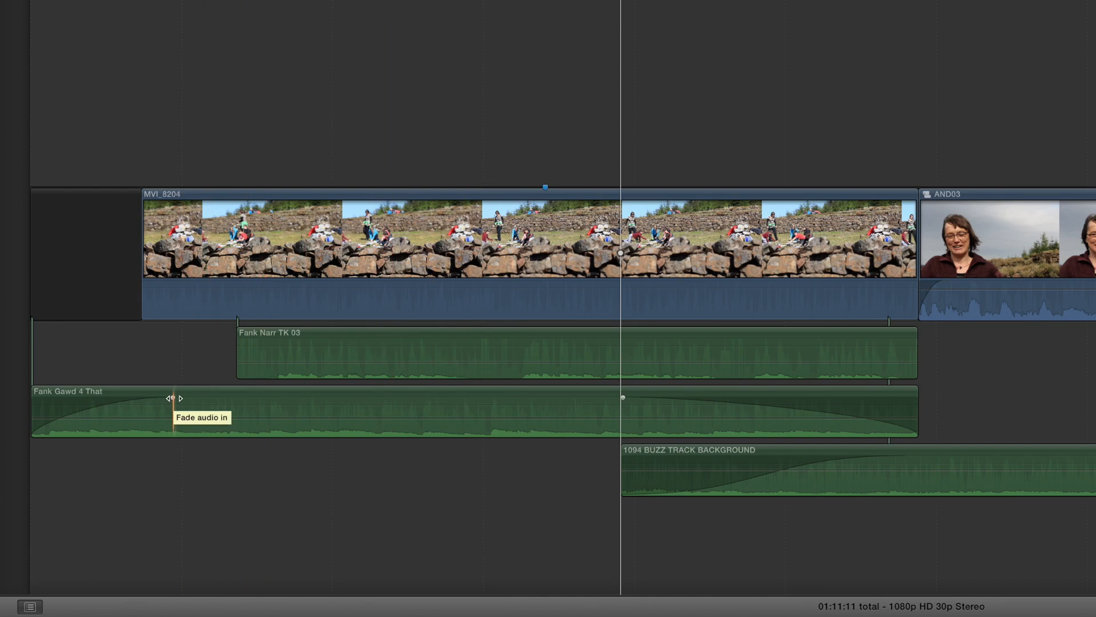
pyautogui.rightClick(173, 398)
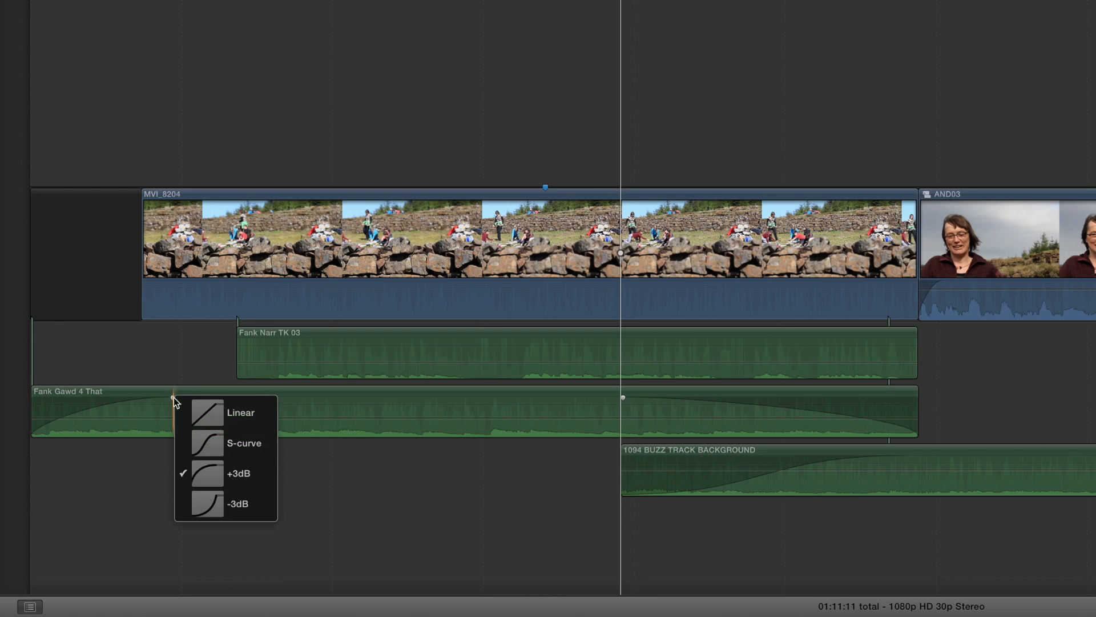
pyautogui.click(372, 553)
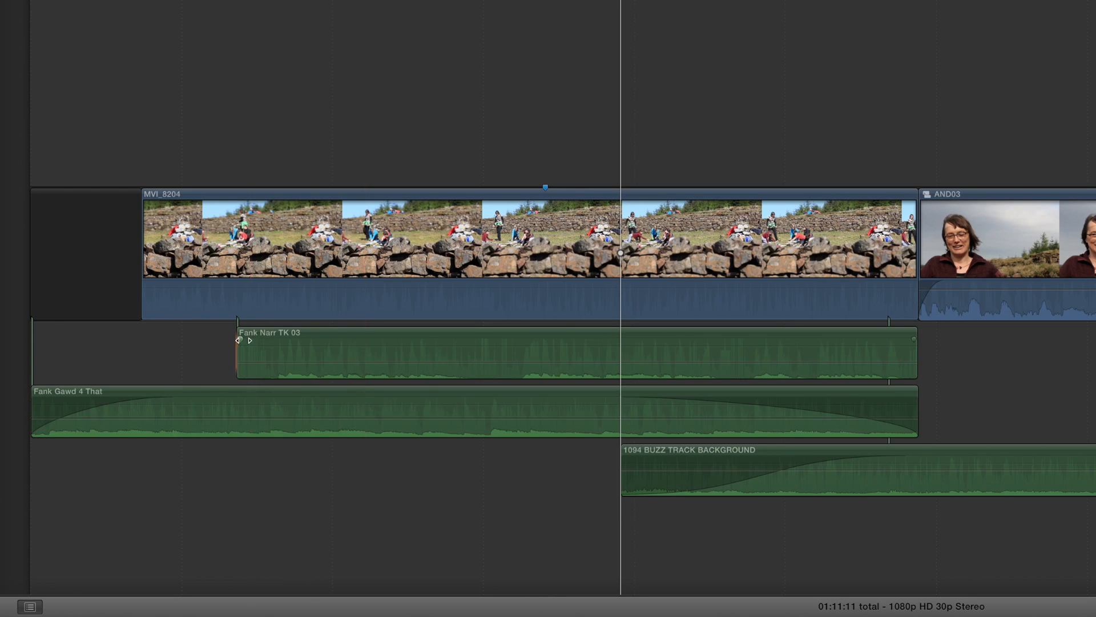
# Step: Add a short fade-in and a short fade-out to Fank Narr TK 03, both with an S-curve shape
pyautogui.moveTo(238, 341); pyautogui.dragTo(281, 340)
pyautogui.rightClick(281, 340)
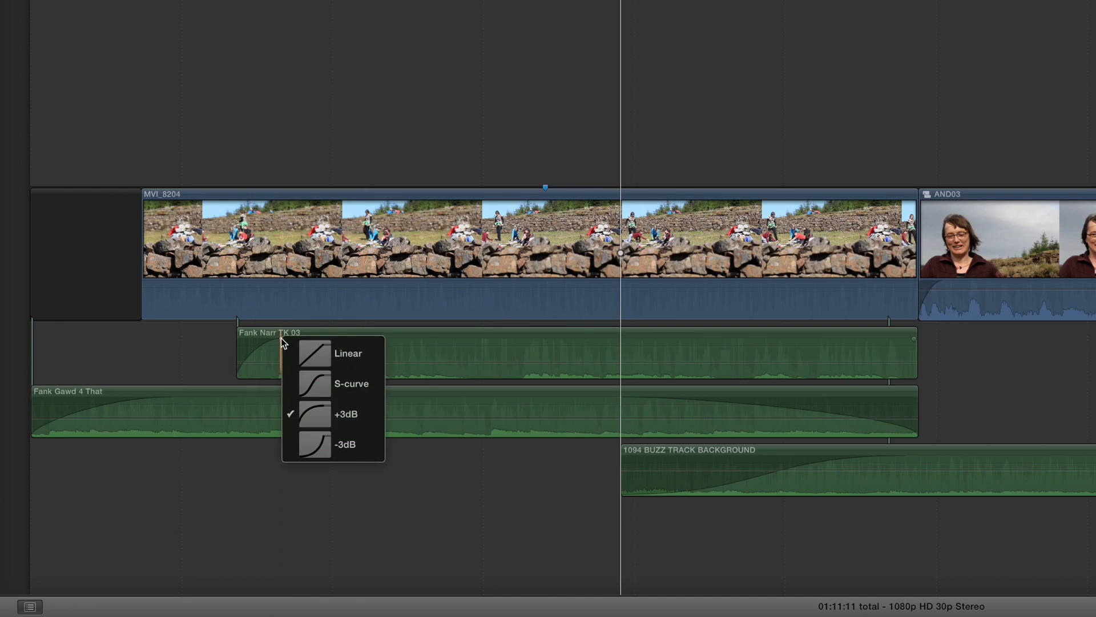
pyautogui.click(315, 383)
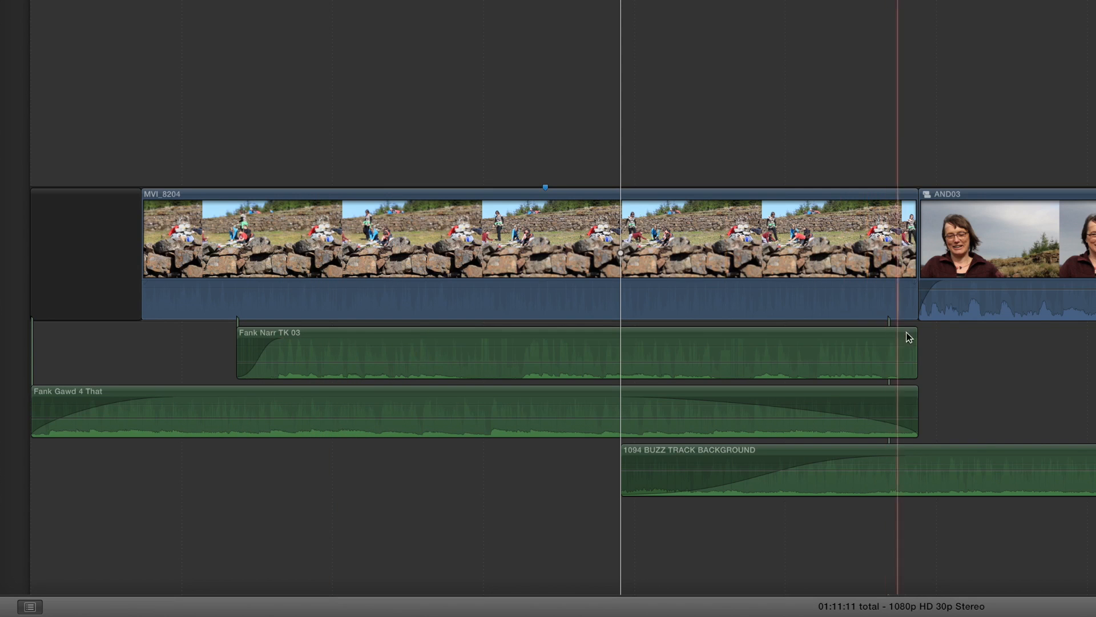
pyautogui.moveTo(913, 339); pyautogui.dragTo(861, 340)
pyautogui.rightClick(862, 340)
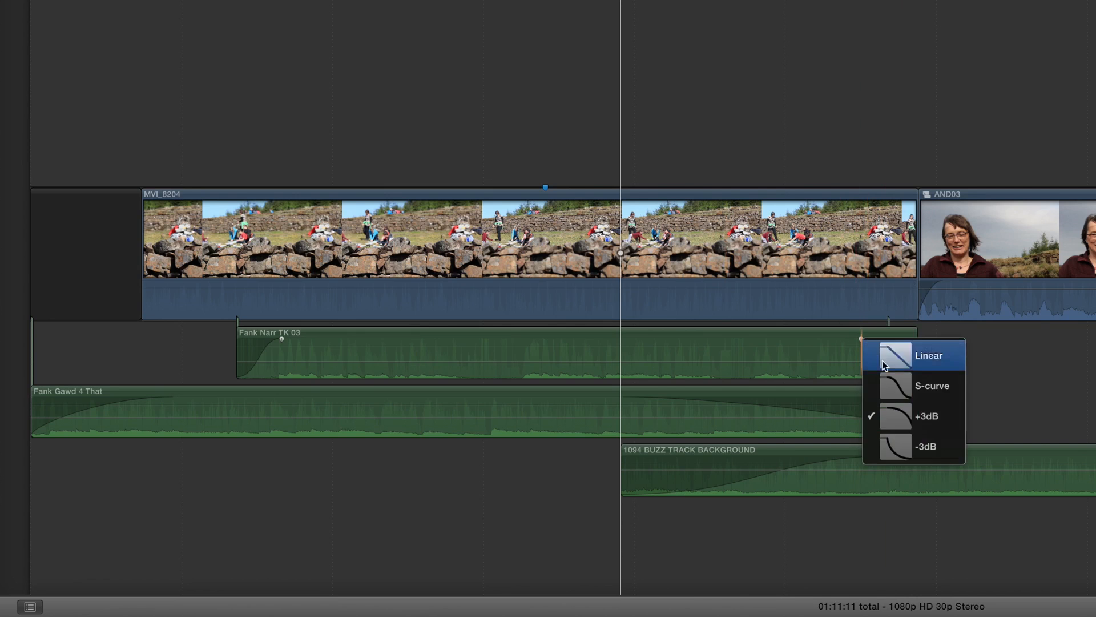
pyautogui.click(927, 384)
# Step: Change the fade-out of Fank Gawd 4 That to an S-curve and play back the crossfade into 1094 BUZZ TRACK BACKGROUND
pyautogui.rightClick(622, 398)
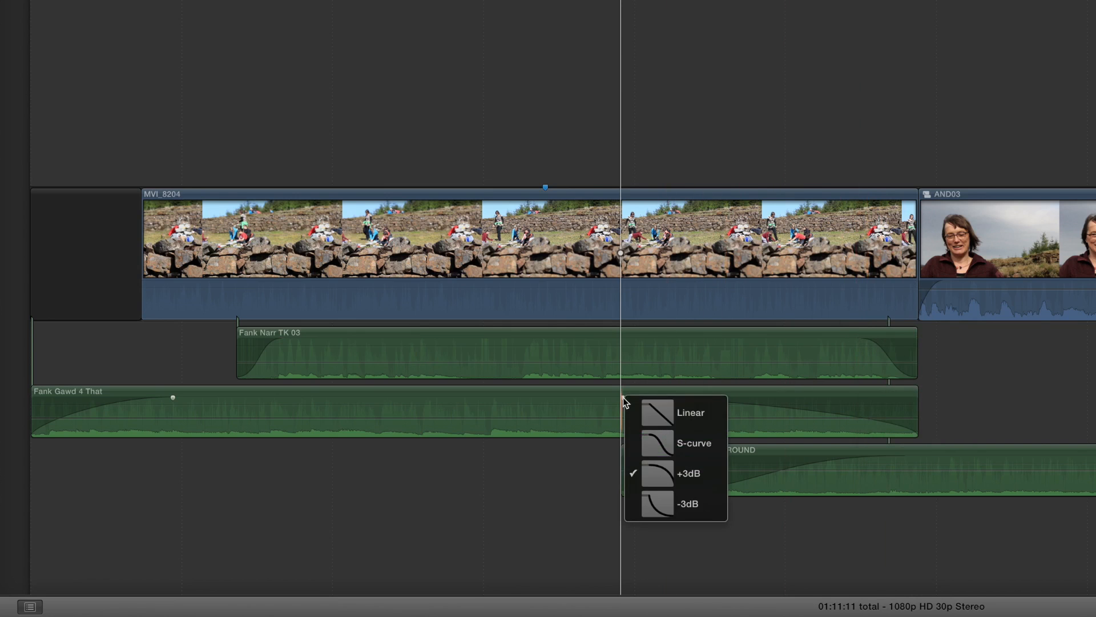
pyautogui.click(654, 437)
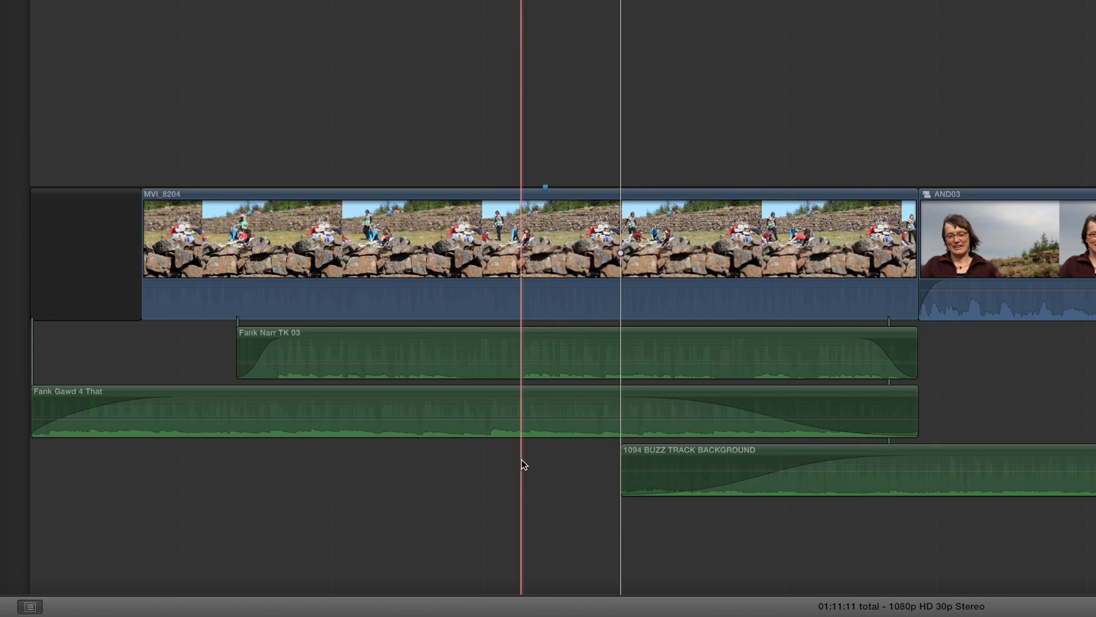
pyautogui.press('space')
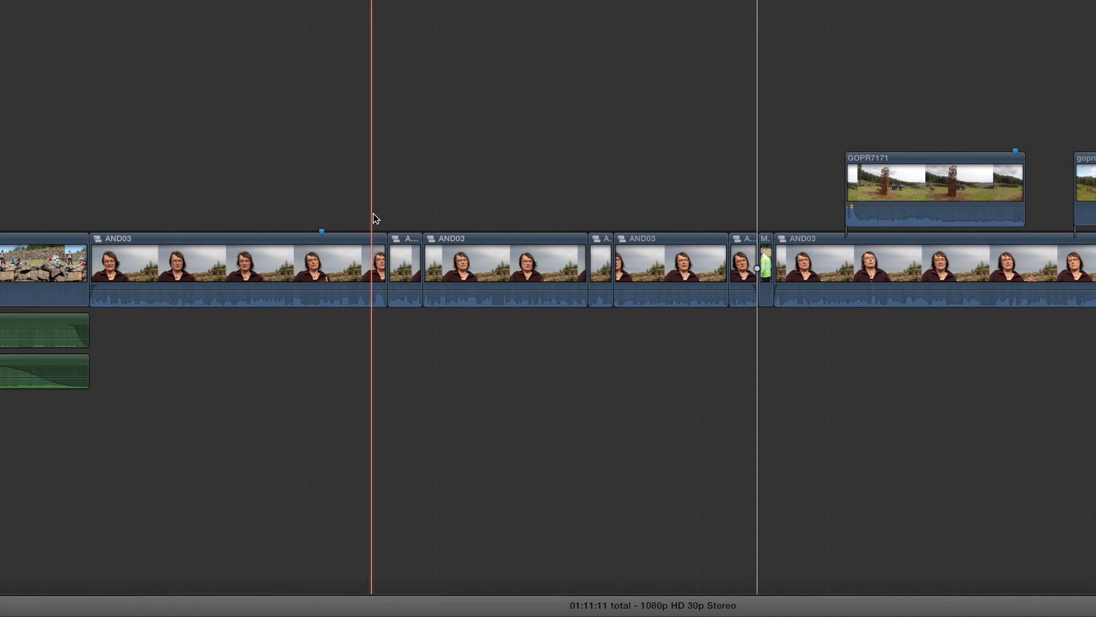
# Step: Restore the removed cutaways MVI_8643, GOPR0137 and MVI_8628 above the AND03 interview clips, and play back the sequence
pyautogui.moveTo(379, 209); pyautogui.dragTo(401, 313)
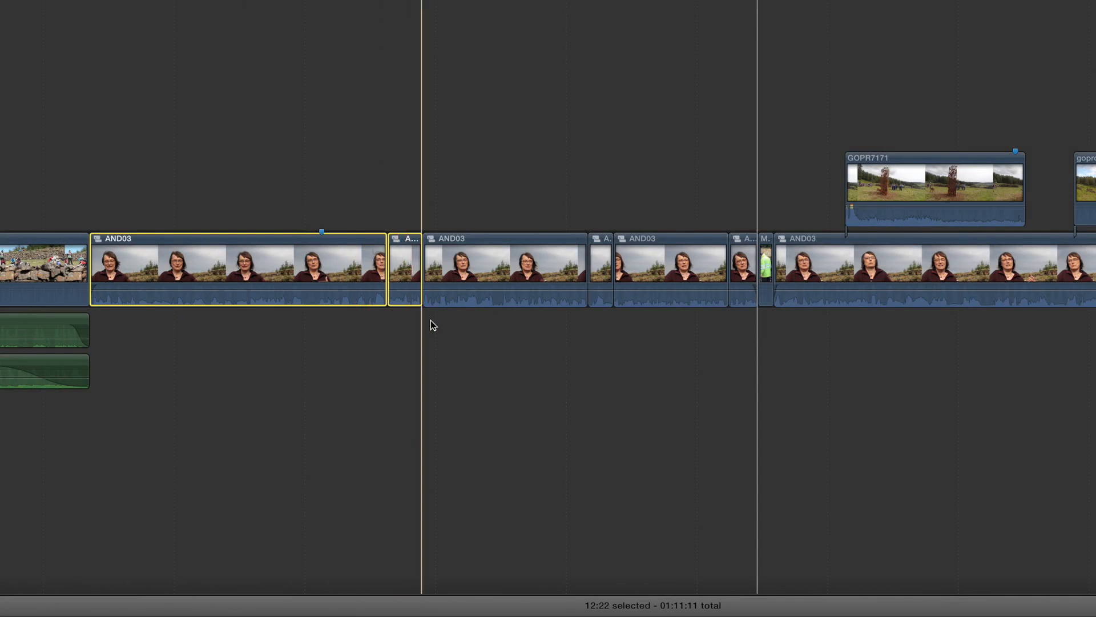
pyautogui.click(408, 338)
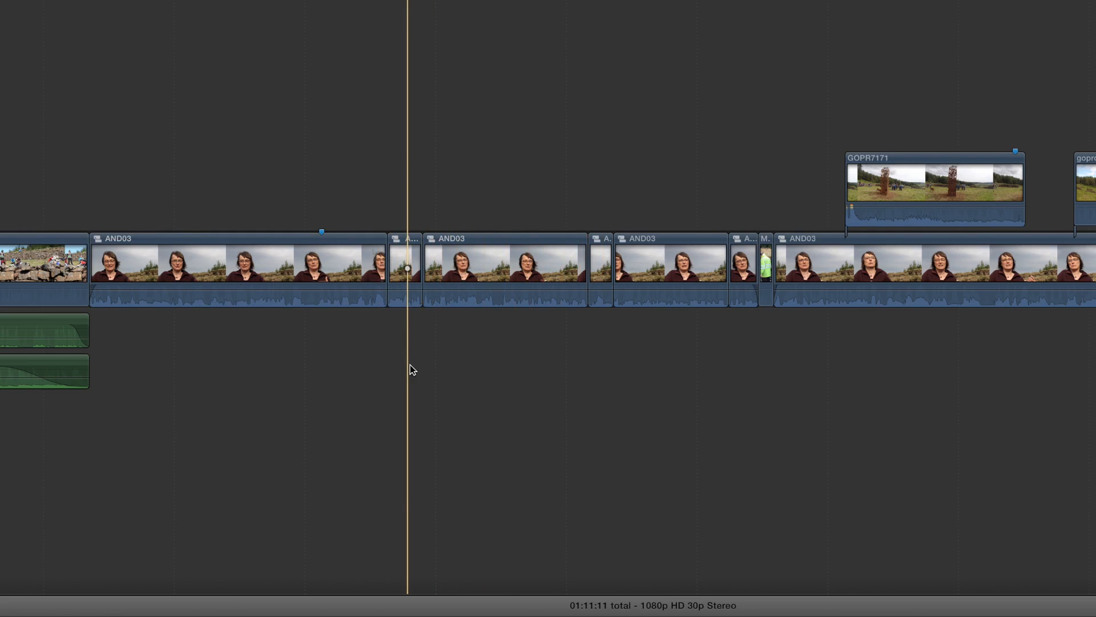
pyautogui.press('super+z')
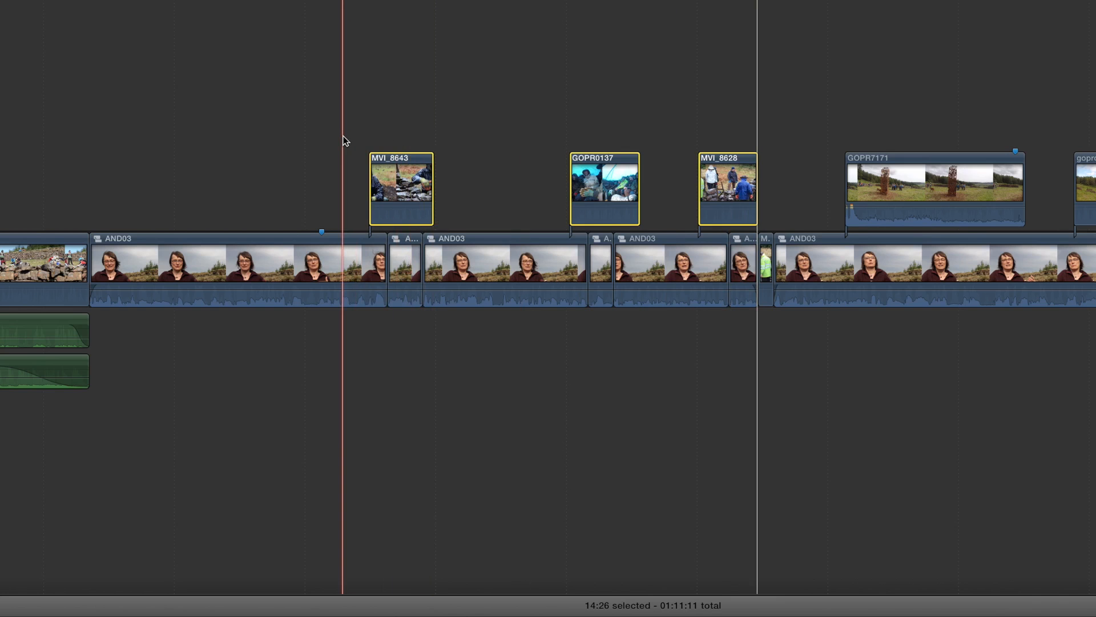
pyautogui.press('space')
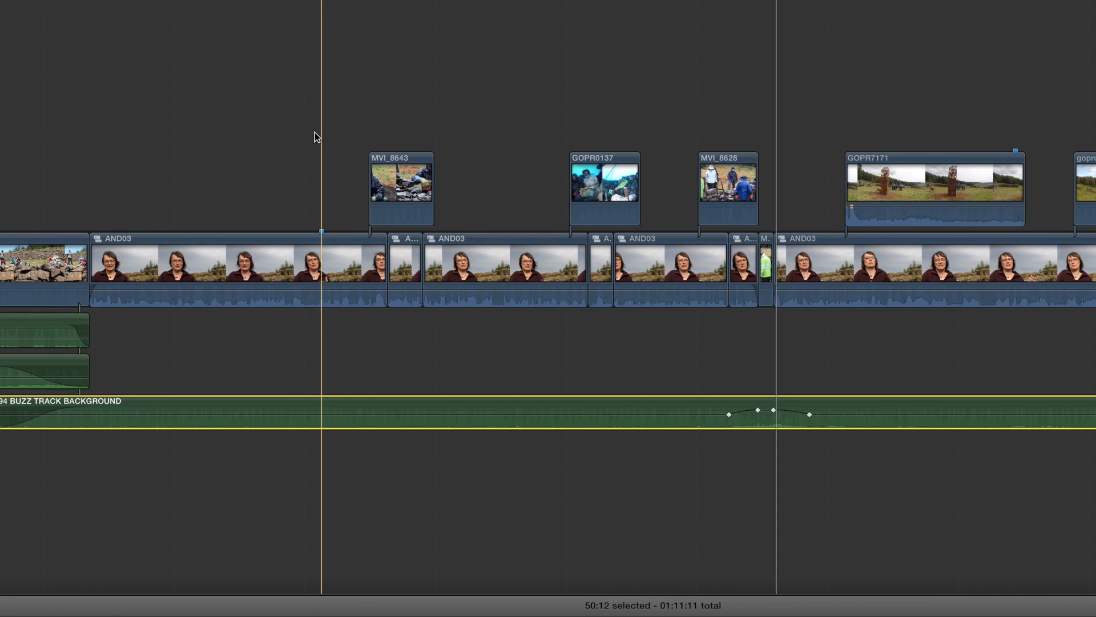
pyautogui.press('space')
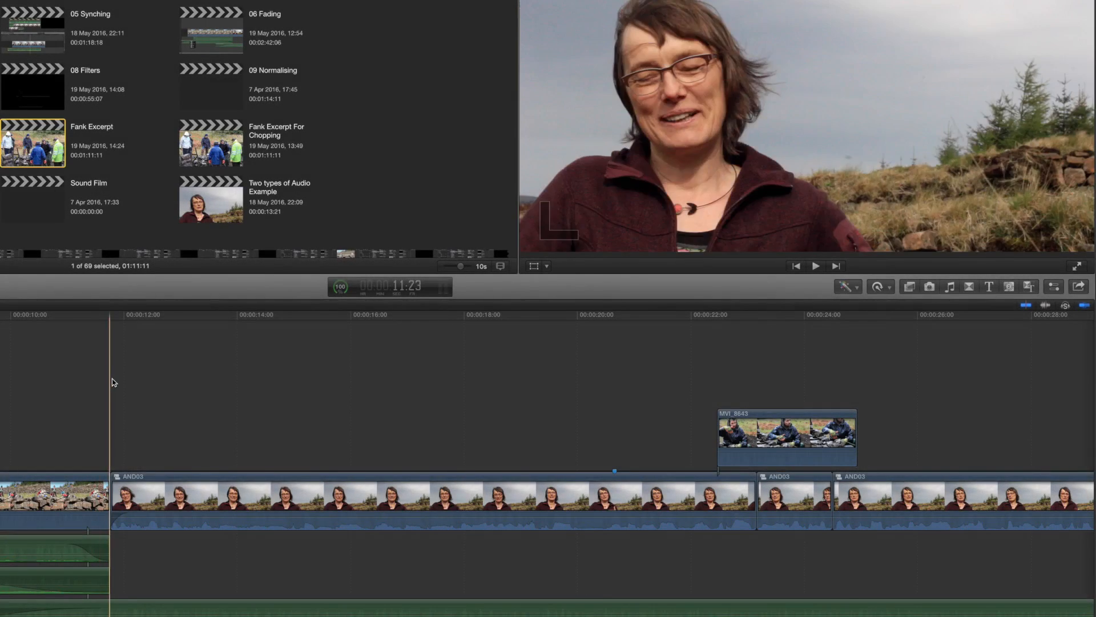
# Step: Audition the Compressor audio effect from the Levels category on the first AND03 clip after MVI_8204, and apply it
pyautogui.click(269, 483)
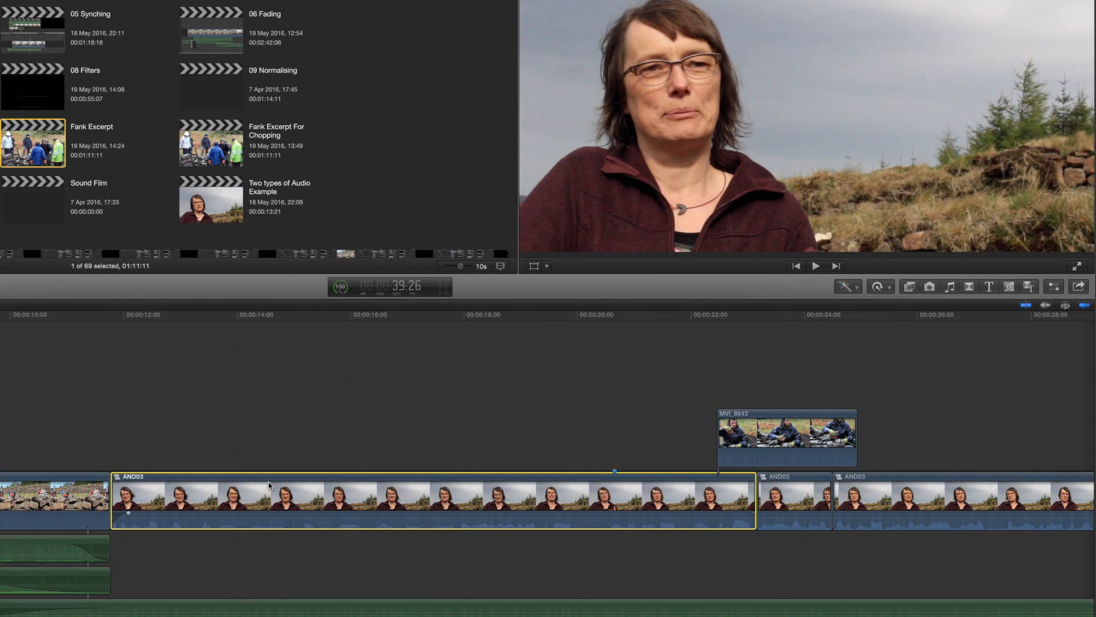
pyautogui.click(912, 287)
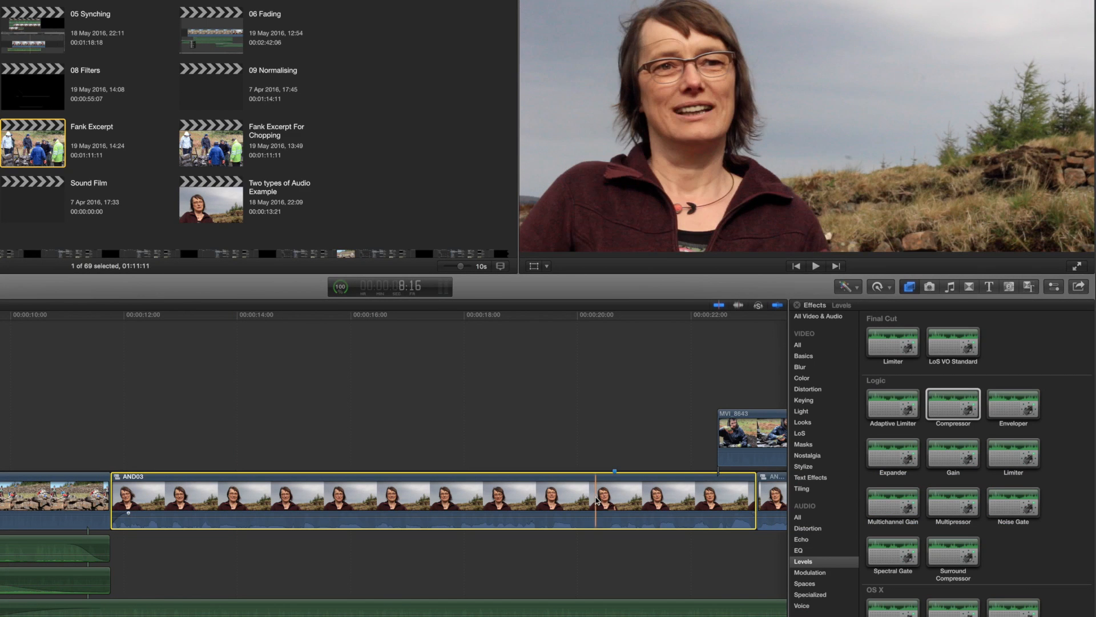
pyautogui.click(935, 410)
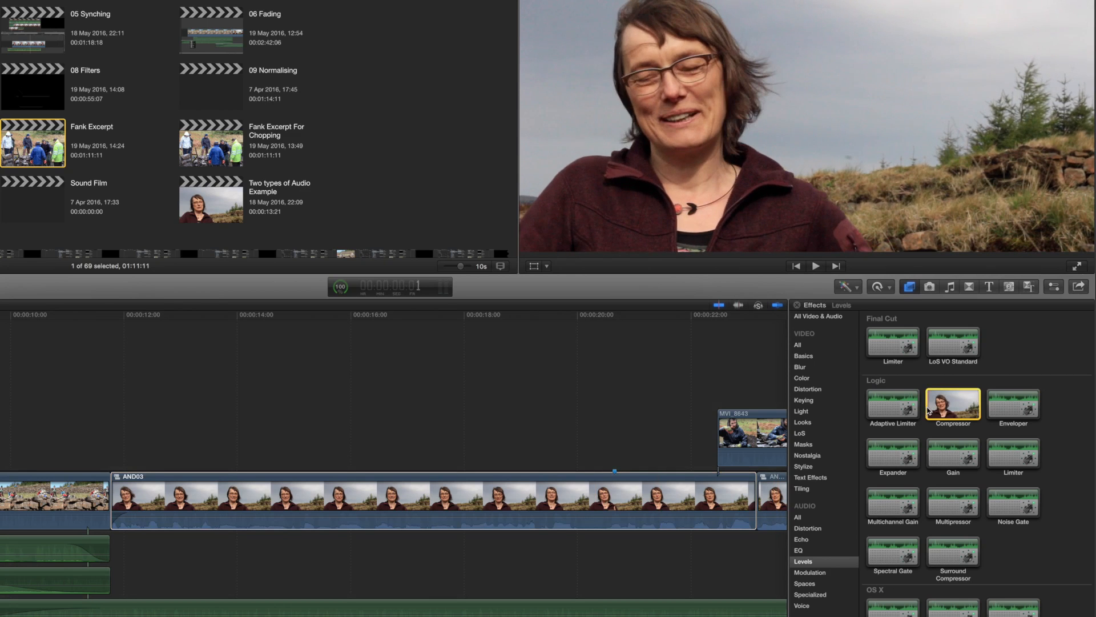
pyautogui.press('space')
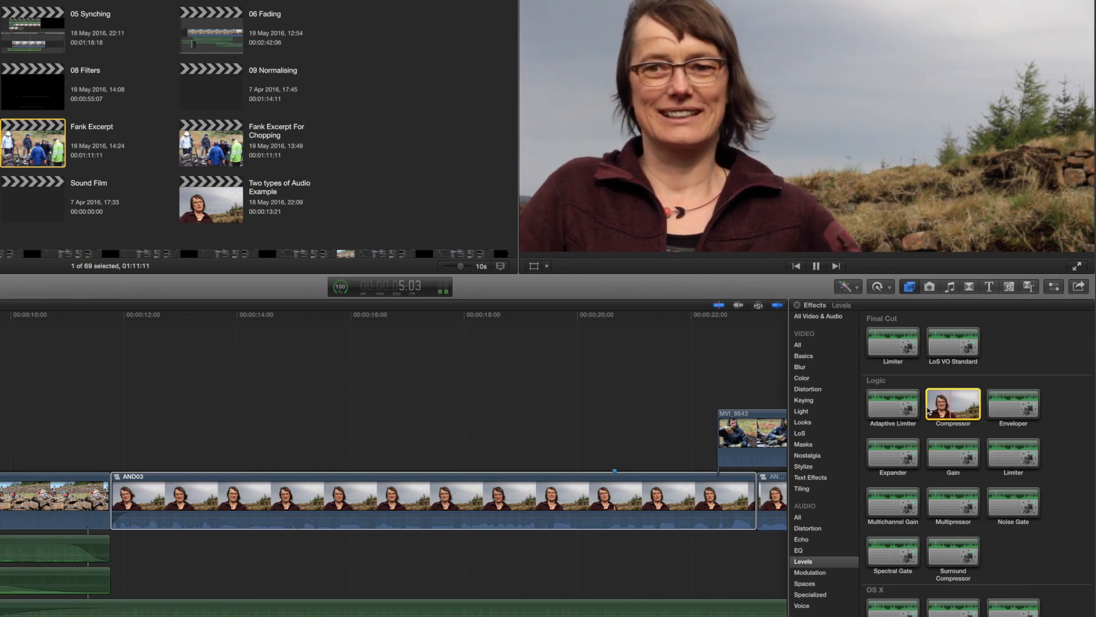
pyautogui.press('space')
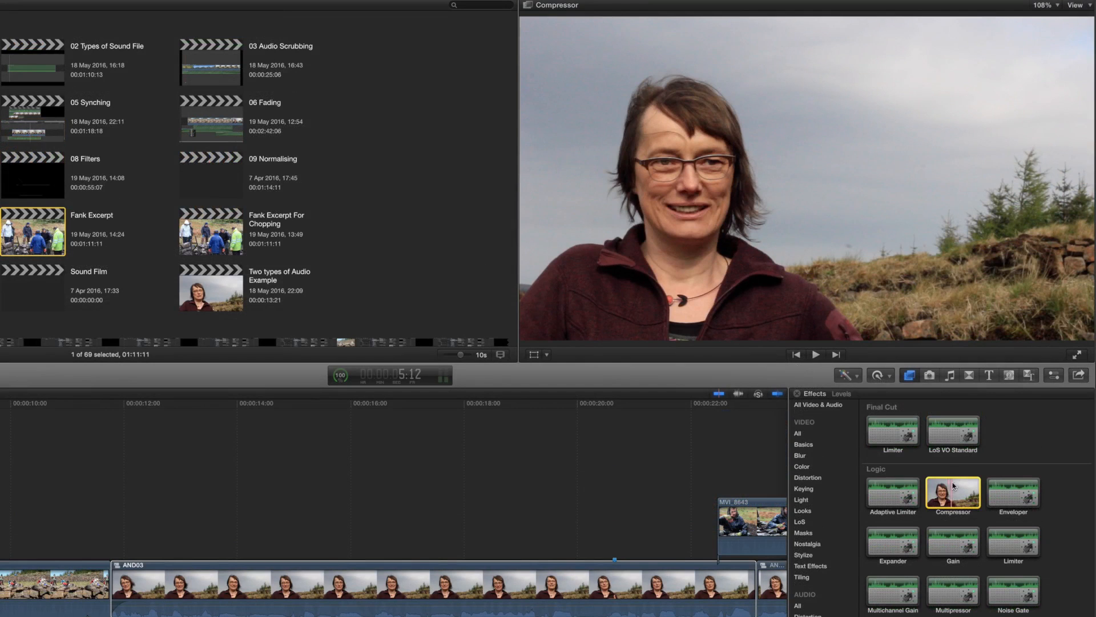
# Step: Expand the AND03 clip's Compressor settings and save them as a Levels audio effects preset named with the speaker's first name and "Outside"
pyautogui.click(1055, 377)
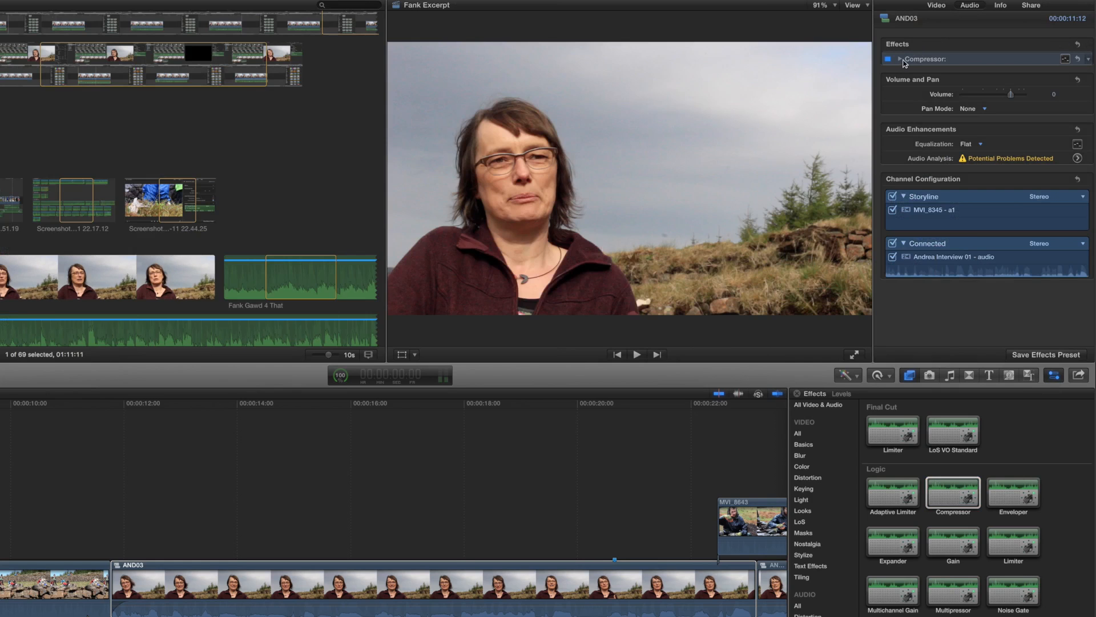
pyautogui.click(901, 59)
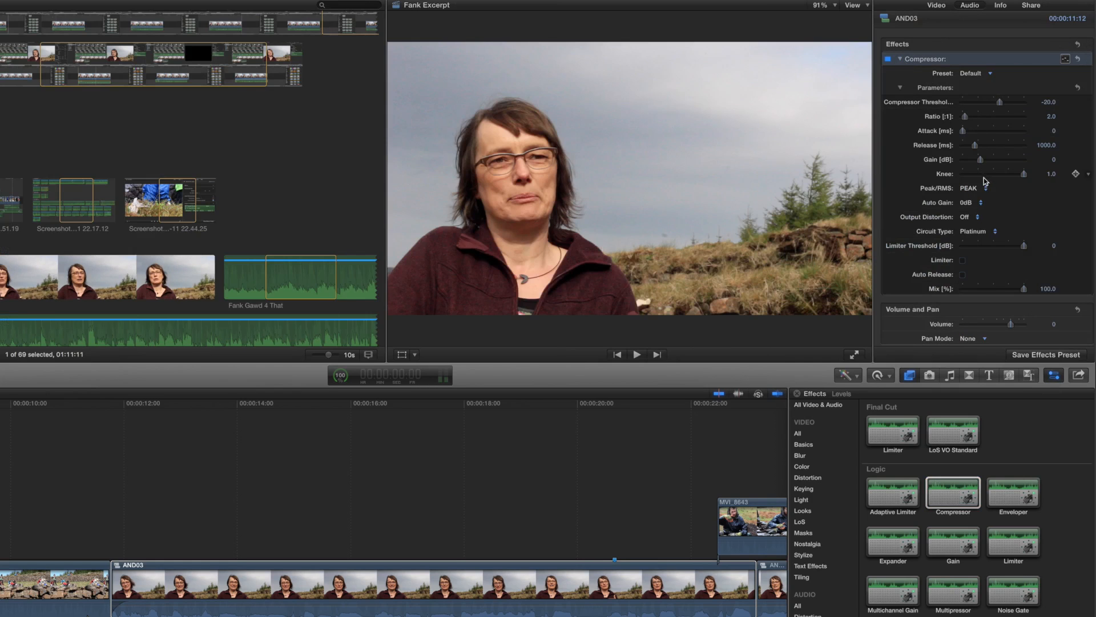
pyautogui.click(1045, 354)
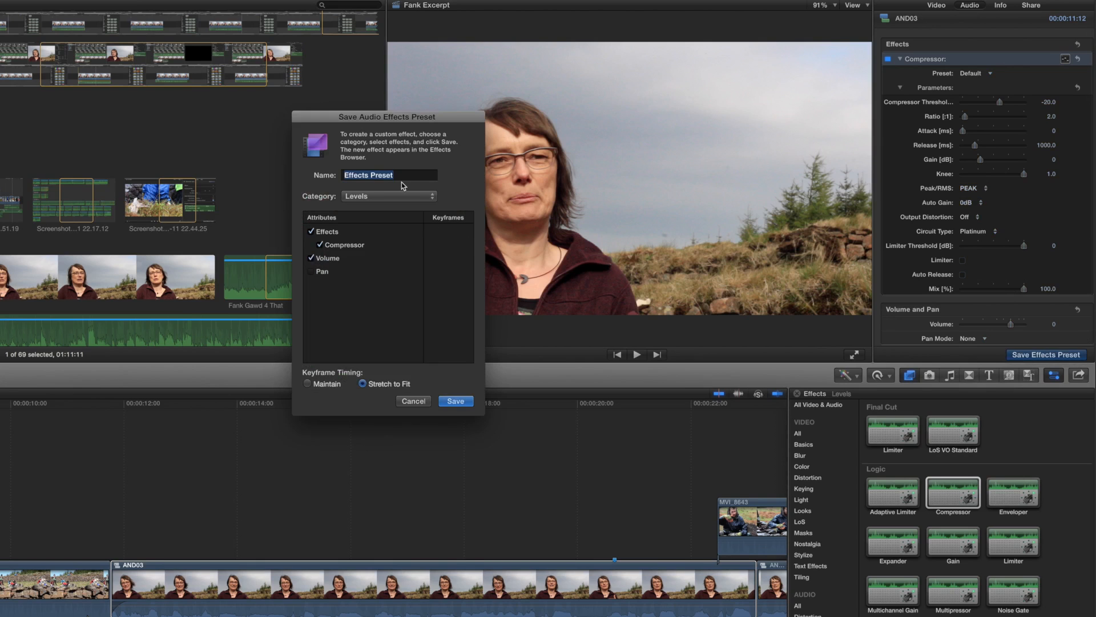
pyautogui.write('Andrea Outside')
pyautogui.click(454, 402)
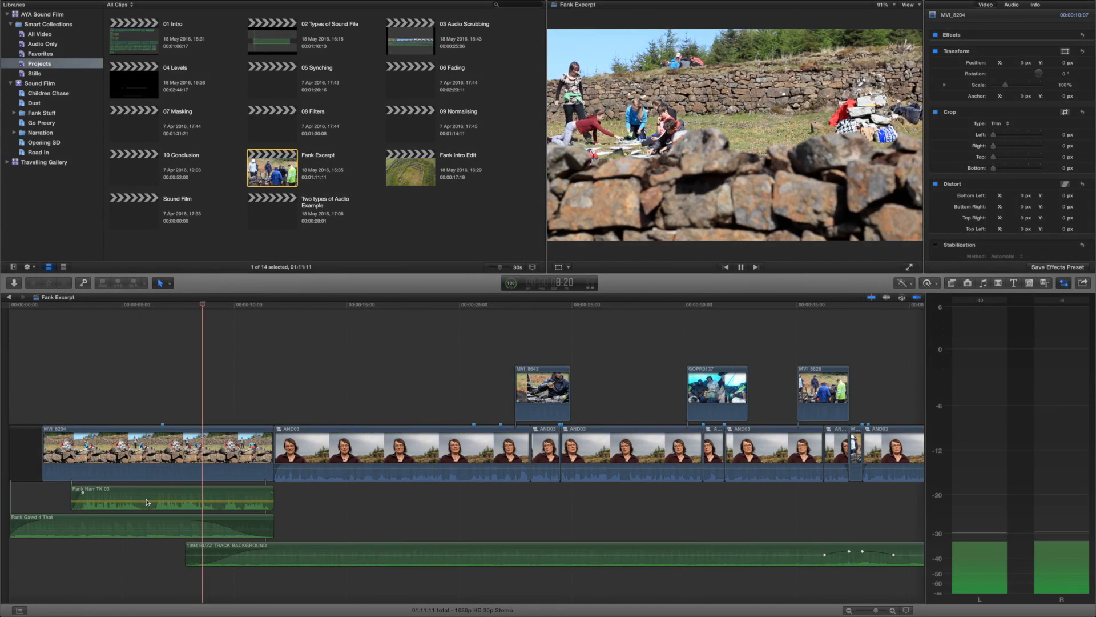
pyautogui.press('space')
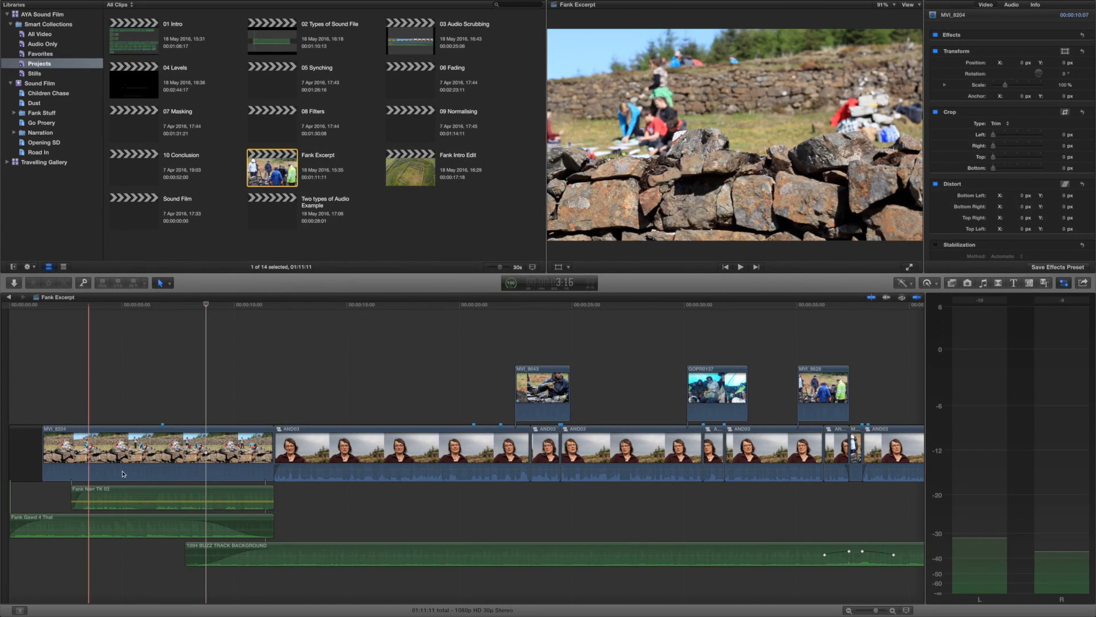
pyautogui.press('super+z')
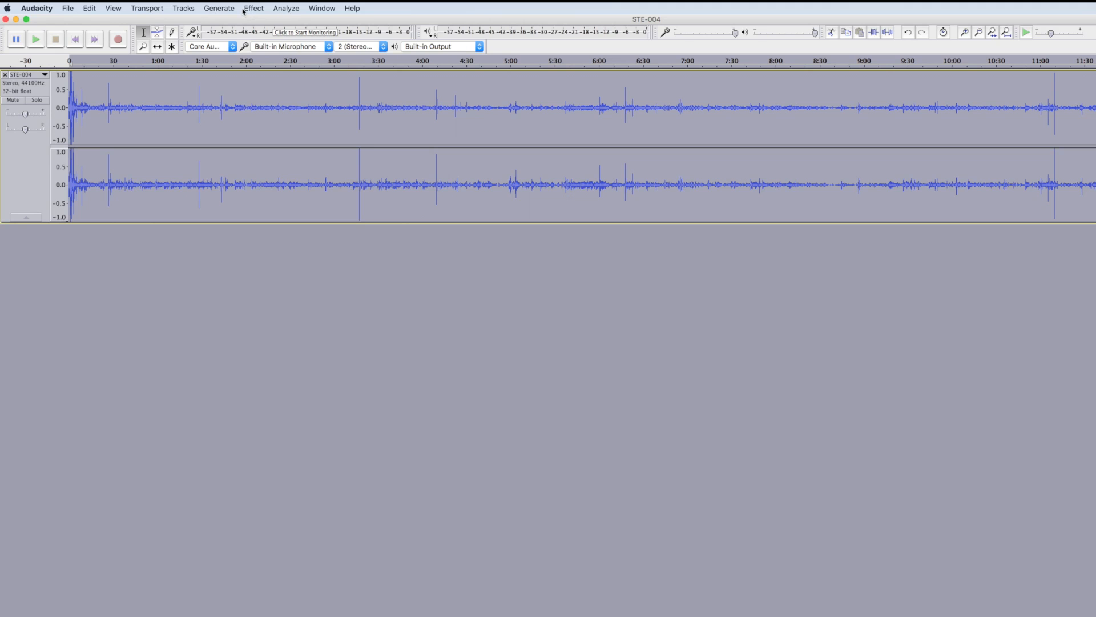
# Step: Open the Normalize effect for the STE-004 recording in Audacity
pyautogui.click(246, 9)
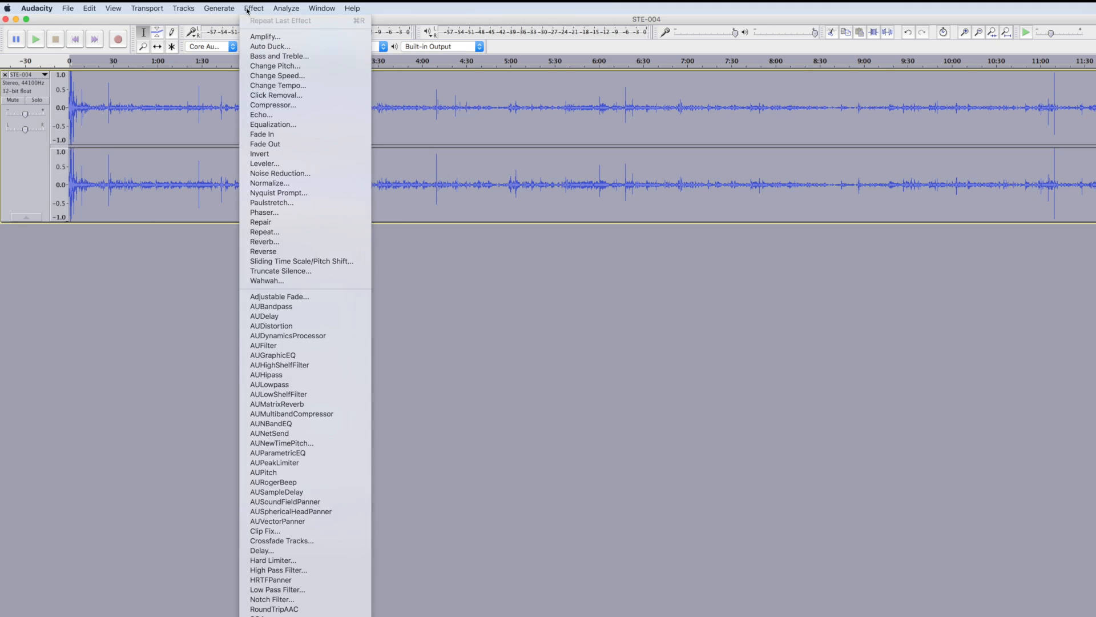
pyautogui.click(279, 183)
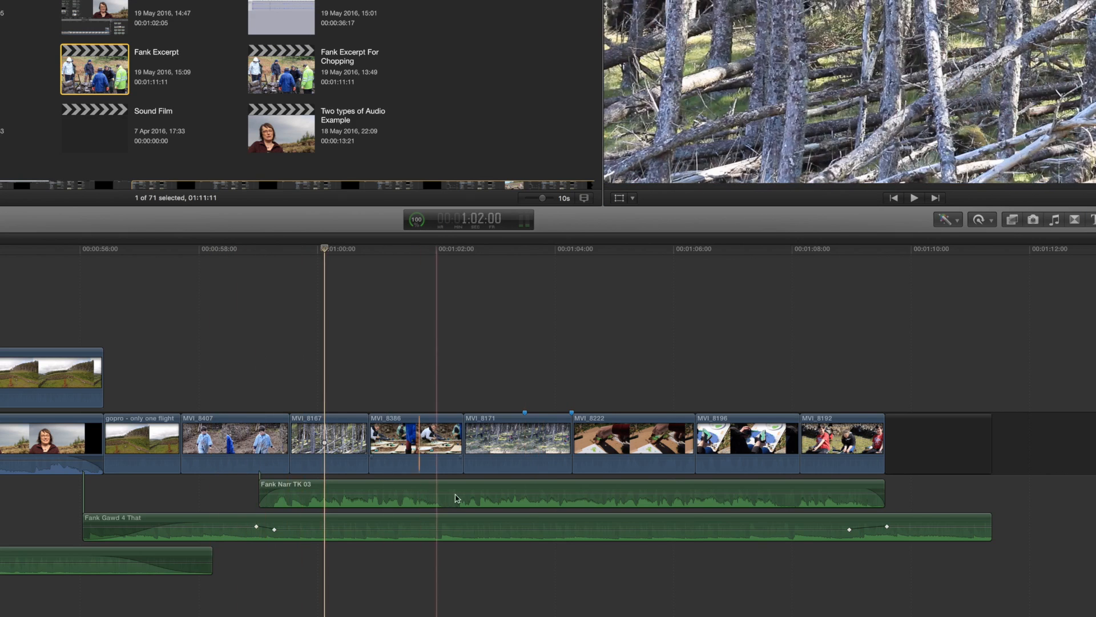
# Step: Select the Fank Narr TK 03 clip near the end of the Final Cut Pro timeline and show the Levels audio effects
pyautogui.click(476, 492)
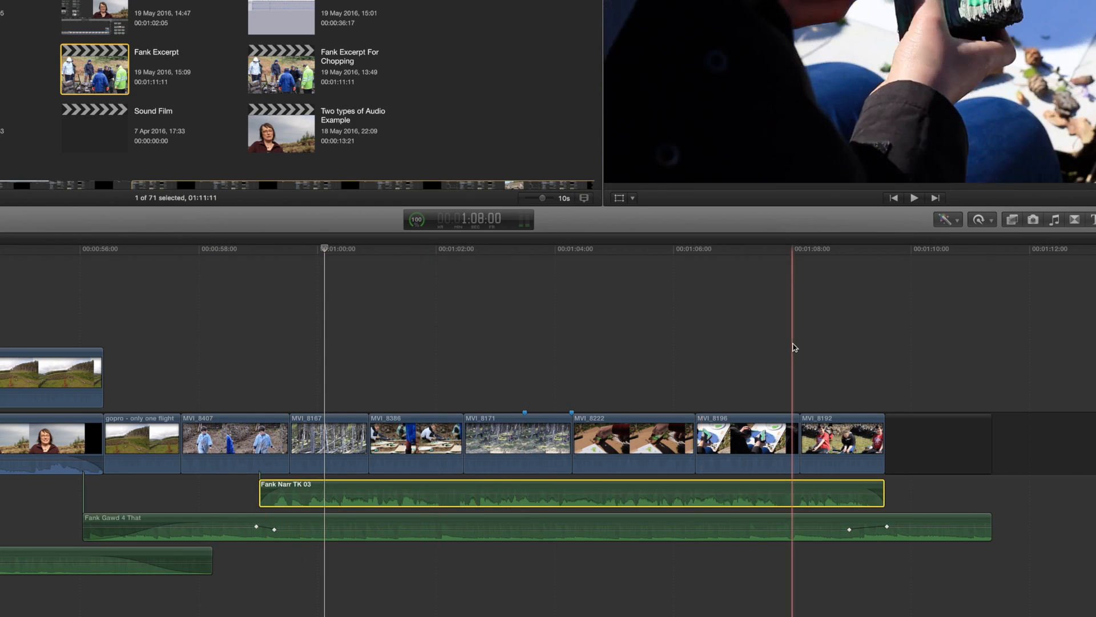
pyautogui.click(1012, 220)
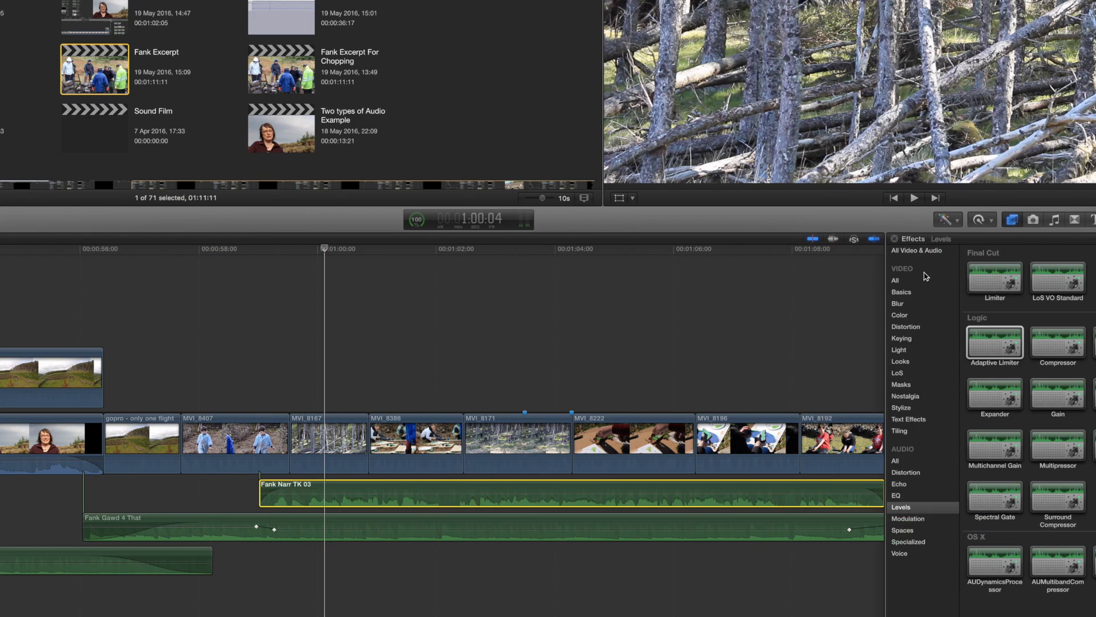